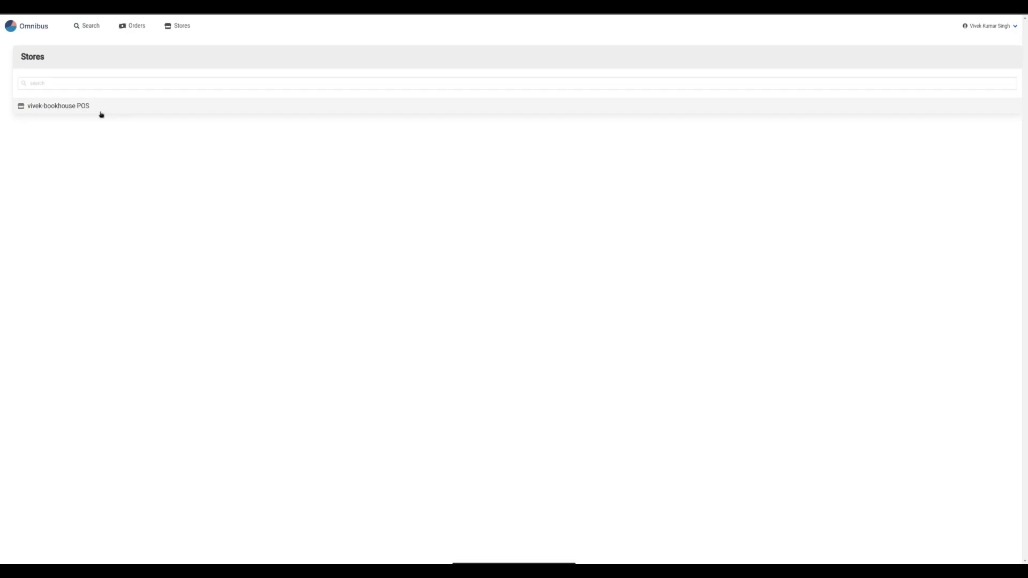
# Open the bookhouse POS store and search its products for "shirt".
pyautogui.click(101, 114)
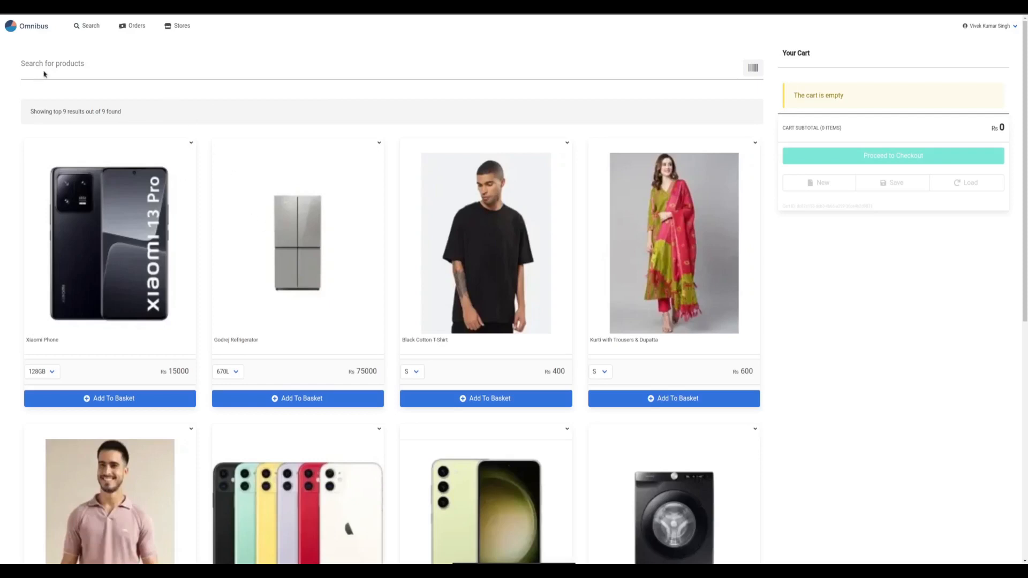
pyautogui.click(74, 67)
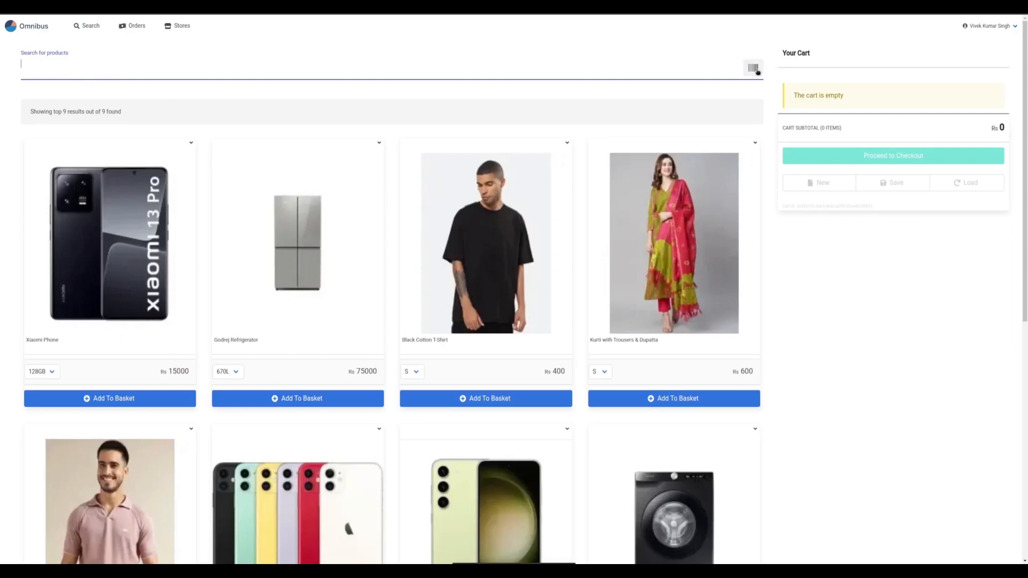
pyautogui.click(758, 72)
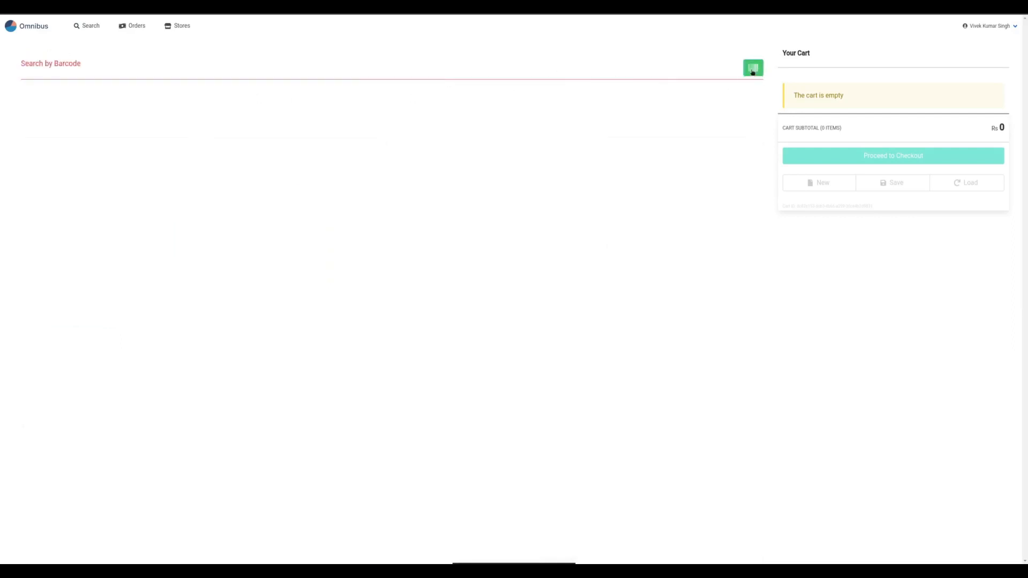
pyautogui.click(757, 72)
pyautogui.click(73, 73)
pyautogui.write('shi')
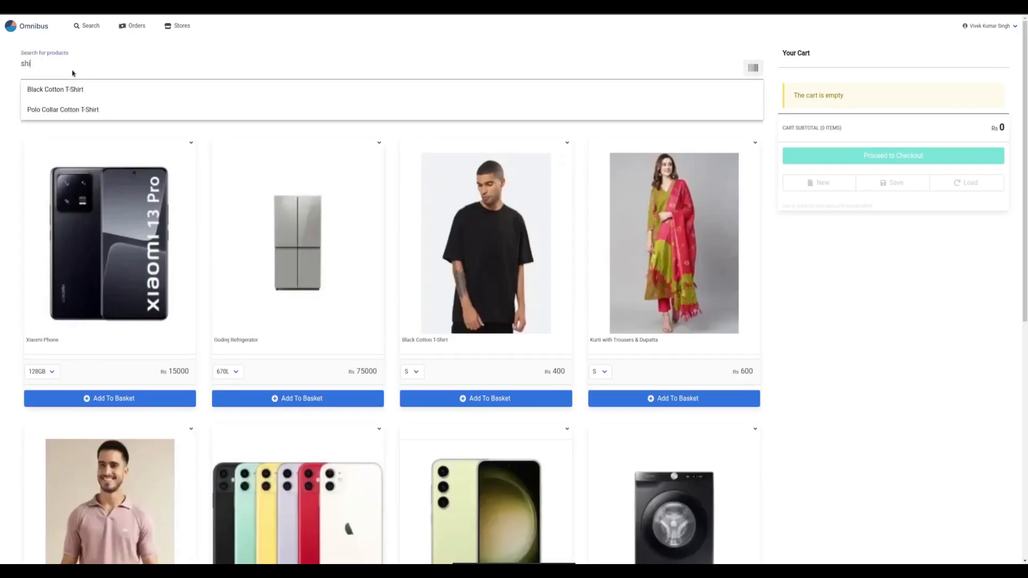
pyautogui.write('rt')
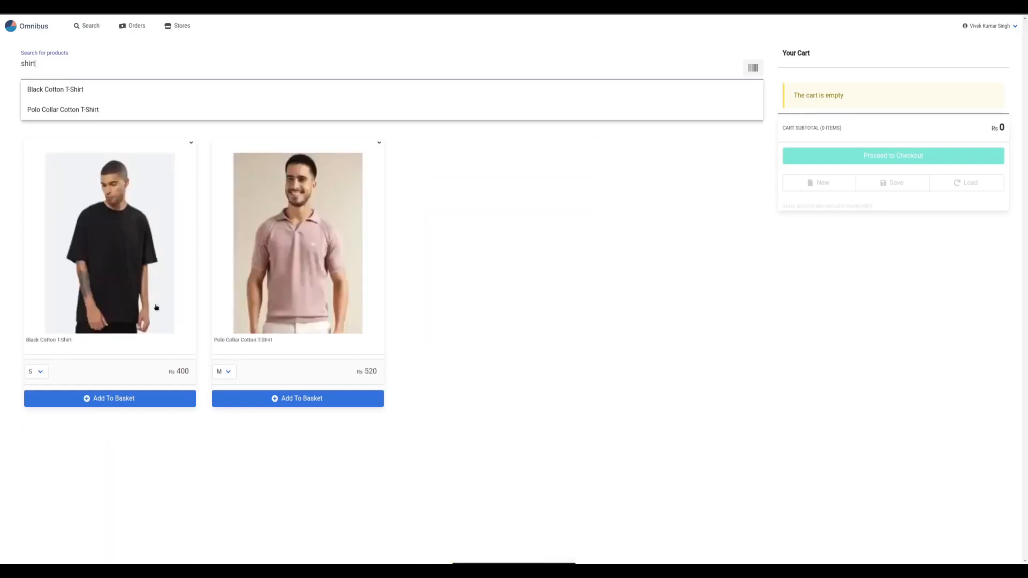
pyautogui.click(475, 268)
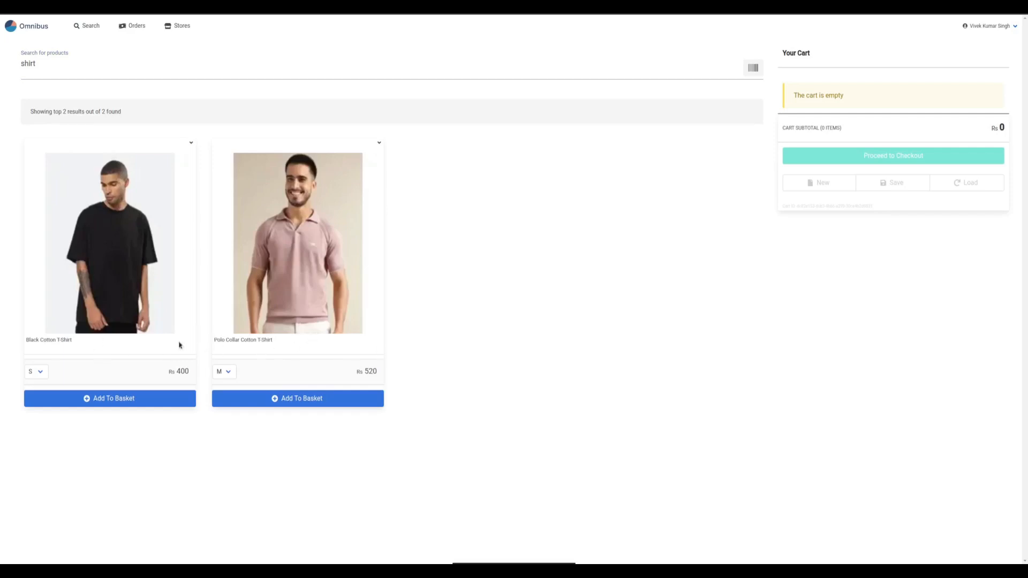
# Add the Black Cotton T-Shirt in size M to the cart and check its name, price and quantity there.
pyautogui.click(38, 376)
pyautogui.click(37, 393)
pyautogui.click(152, 401)
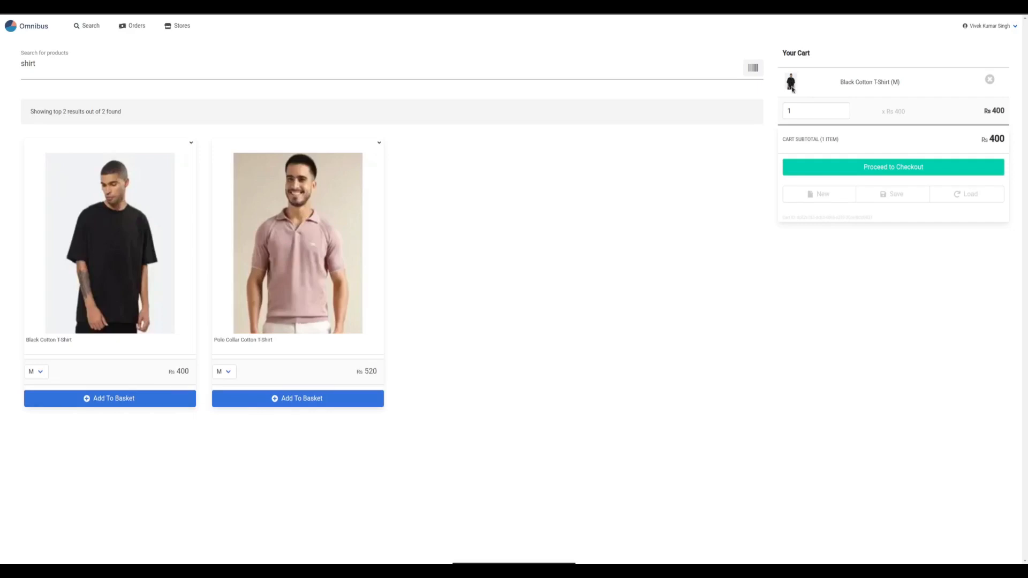
pyautogui.moveTo(837, 82); pyautogui.dragTo(919, 85)
pyautogui.tripleClick(884, 110)
pyautogui.doubleClick(794, 110)
pyautogui.click(828, 111)
# Add two Polo Collar Cotton T-Shirts in size S to the cart.
pyautogui.click(233, 379)
pyautogui.click(229, 390)
pyautogui.click(298, 366)
pyautogui.click(320, 405)
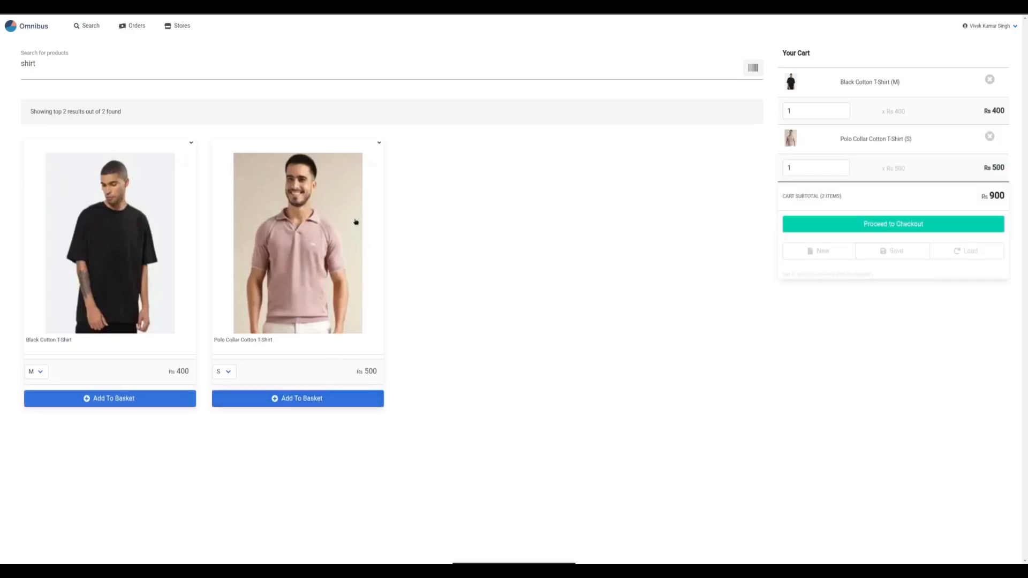
pyautogui.click(356, 222)
# Check the cart's item count and subtotal, and proceed to checkout.
pyautogui.moveTo(852, 196); pyautogui.dragTo(779, 196)
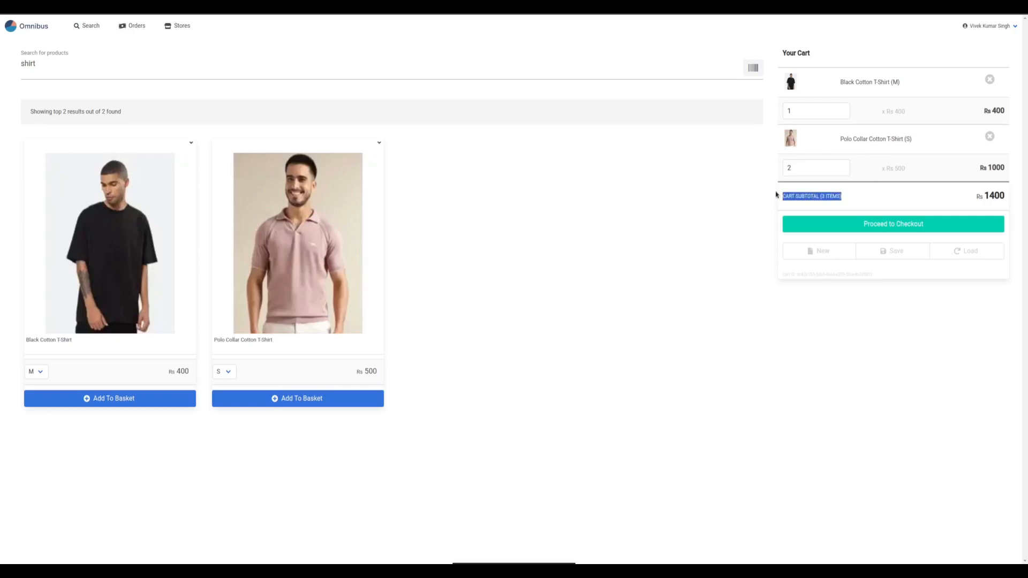
pyautogui.click(977, 199)
pyautogui.moveTo(978, 196); pyautogui.dragTo(1004, 196)
pyautogui.click(944, 198)
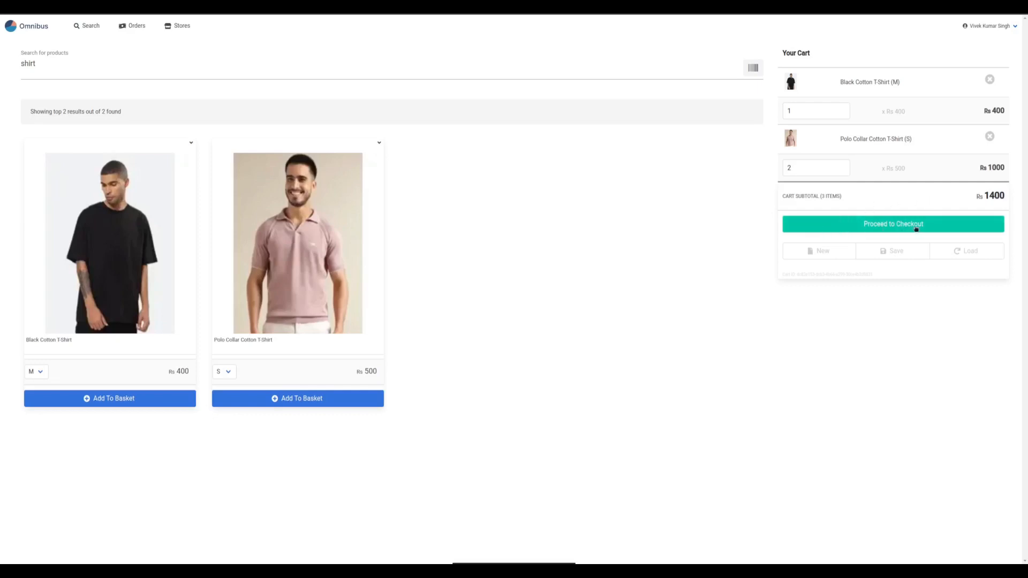
pyautogui.click(918, 229)
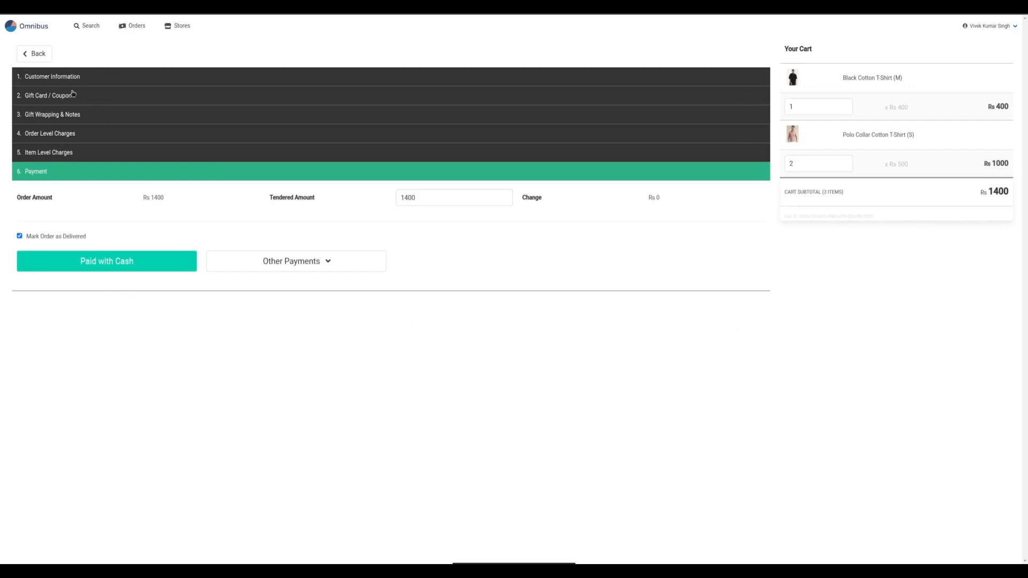
# Examine the checkout sections for customer information, gift card or coupon, and gift wrapping and notes.
pyautogui.click(71, 83)
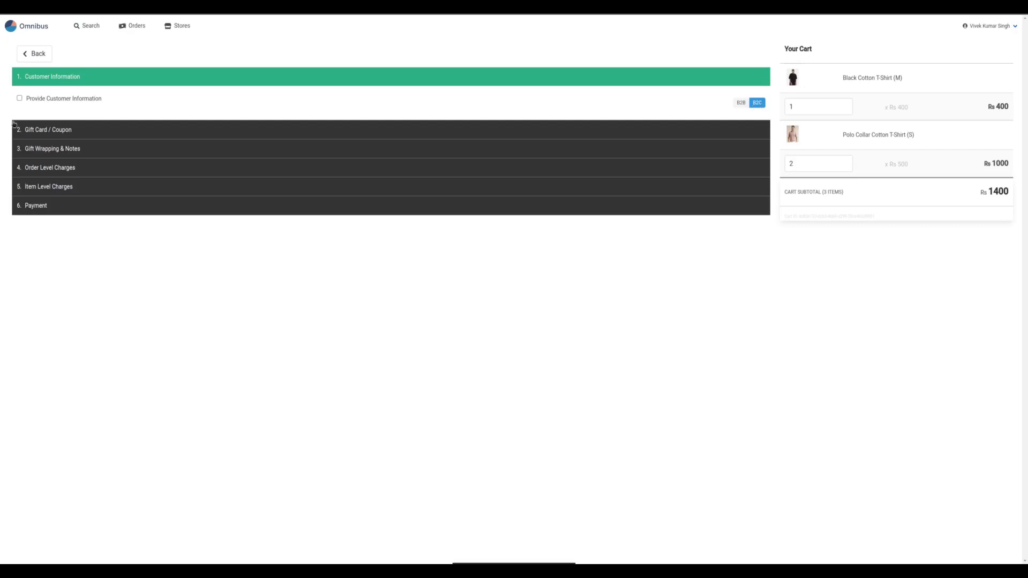
pyautogui.click(52, 132)
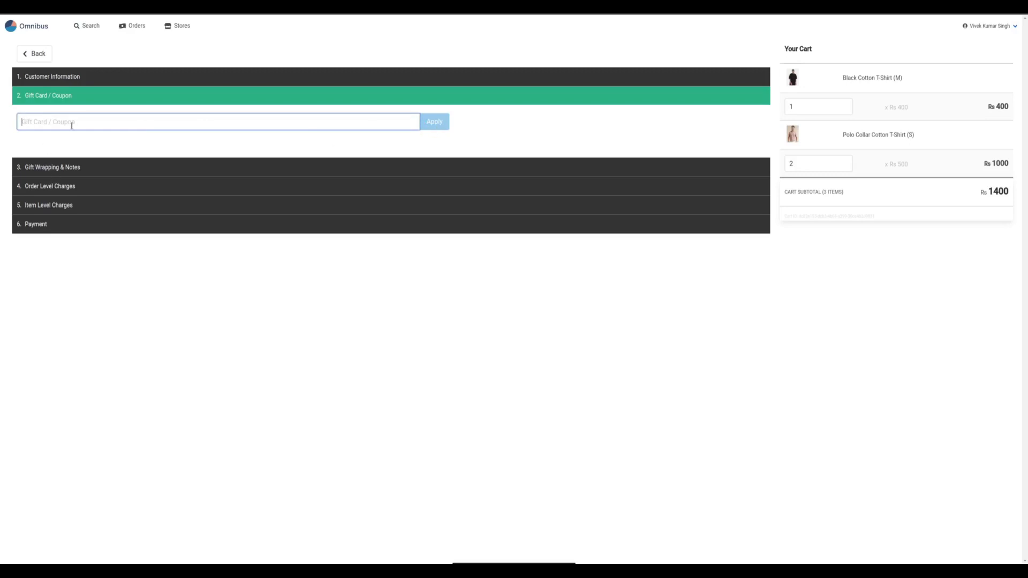
pyautogui.click(70, 168)
pyautogui.click(69, 201)
pyautogui.click(73, 298)
pyautogui.click(62, 351)
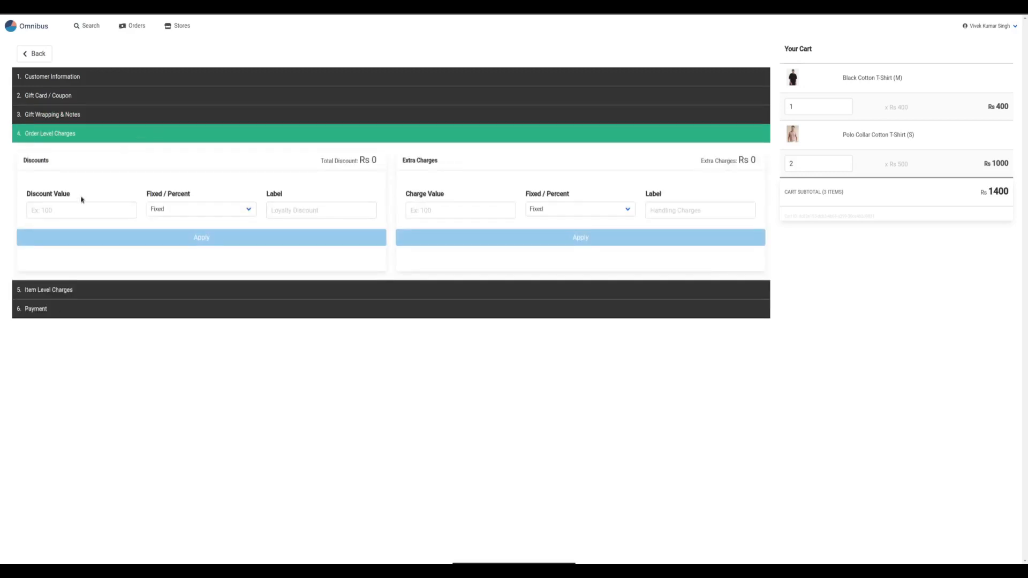
# Examine the order-level discount and extra charge fields, including their Fixed and Percent options.
pyautogui.click(69, 210)
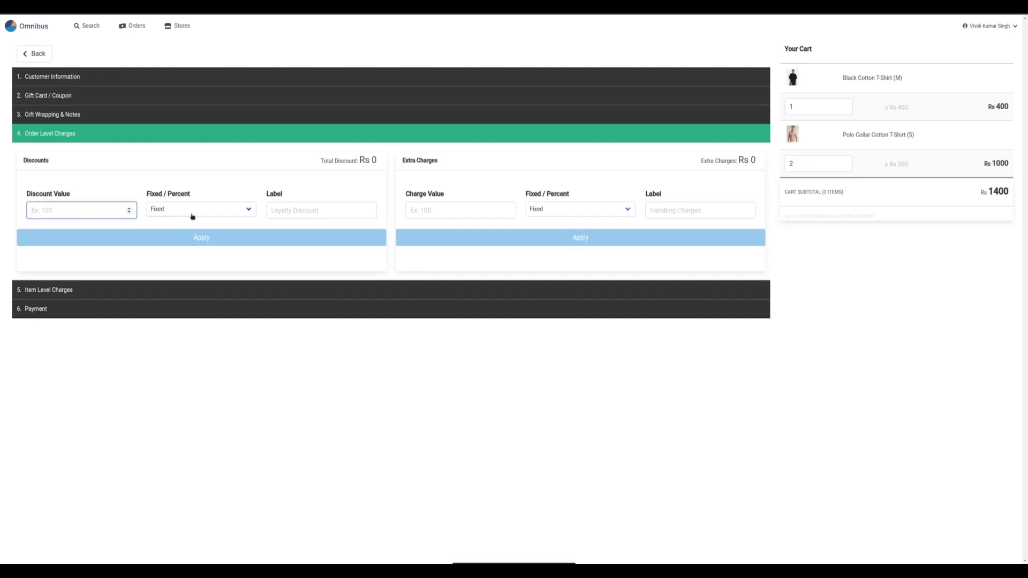
pyautogui.moveTo(403, 161); pyautogui.dragTo(446, 161)
pyautogui.click(450, 194)
pyautogui.click(440, 210)
pyautogui.click(176, 210)
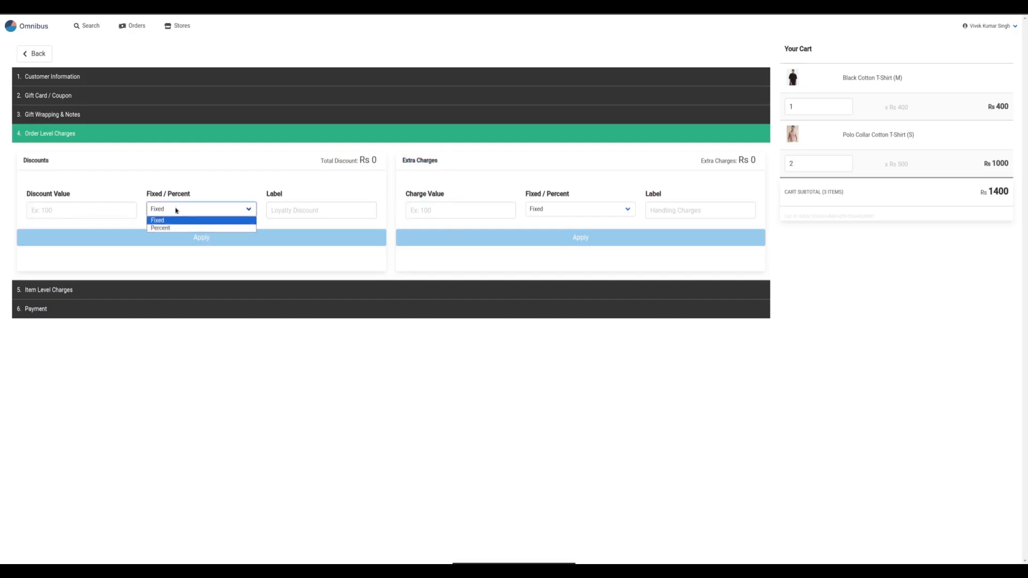
pyautogui.click(185, 210)
pyautogui.click(544, 209)
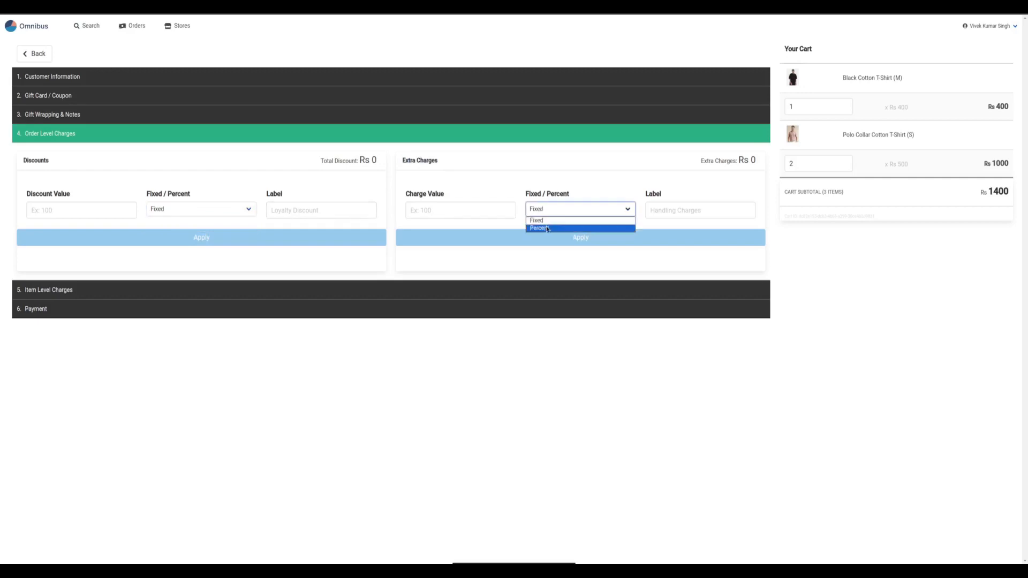
pyautogui.click(556, 212)
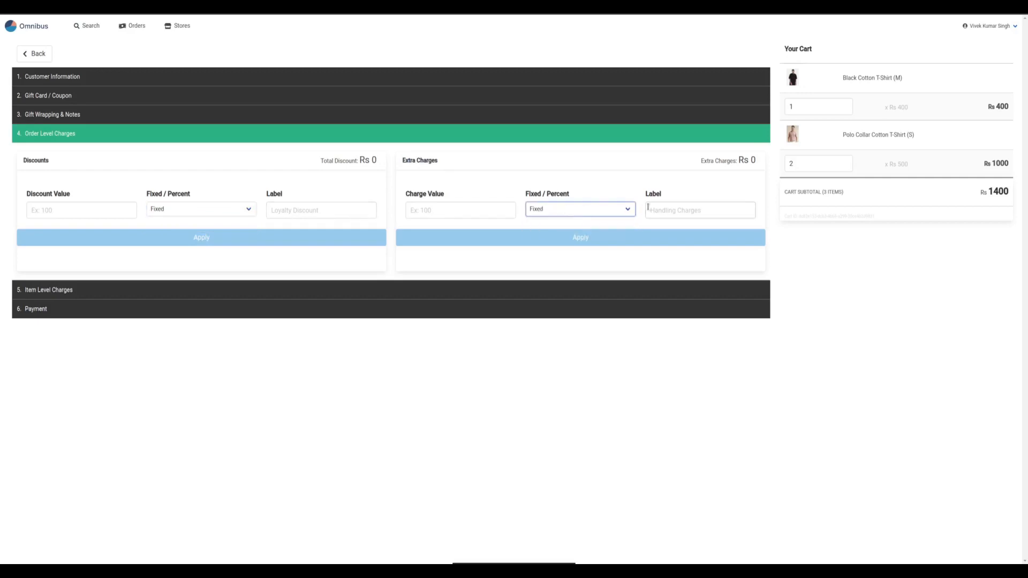
# Examine the item-level discount options with the Black Cotton T-Shirt (M) chosen as the item.
pyautogui.click(87, 290)
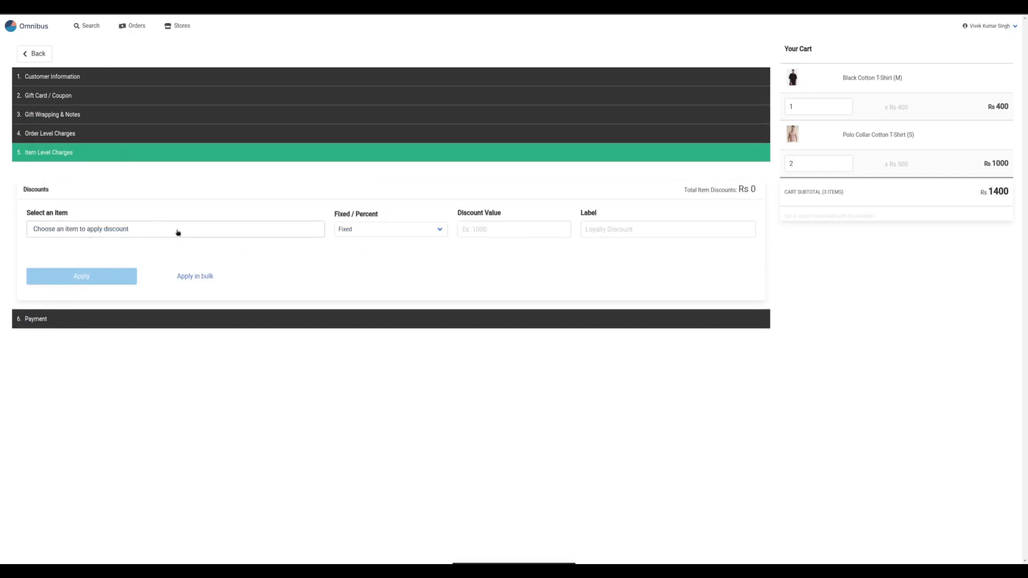
pyautogui.click(178, 232)
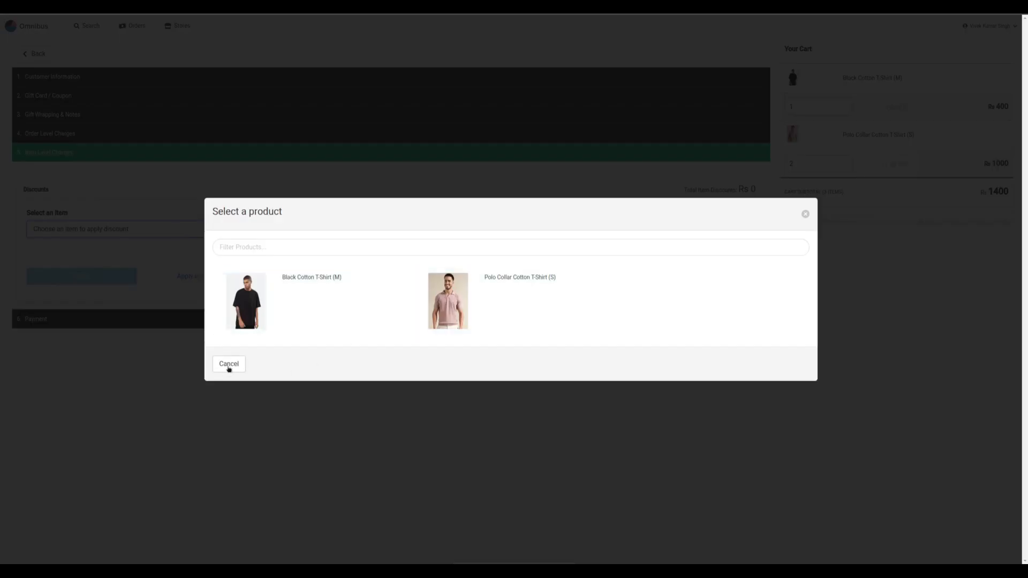
pyautogui.click(278, 316)
pyautogui.click(405, 235)
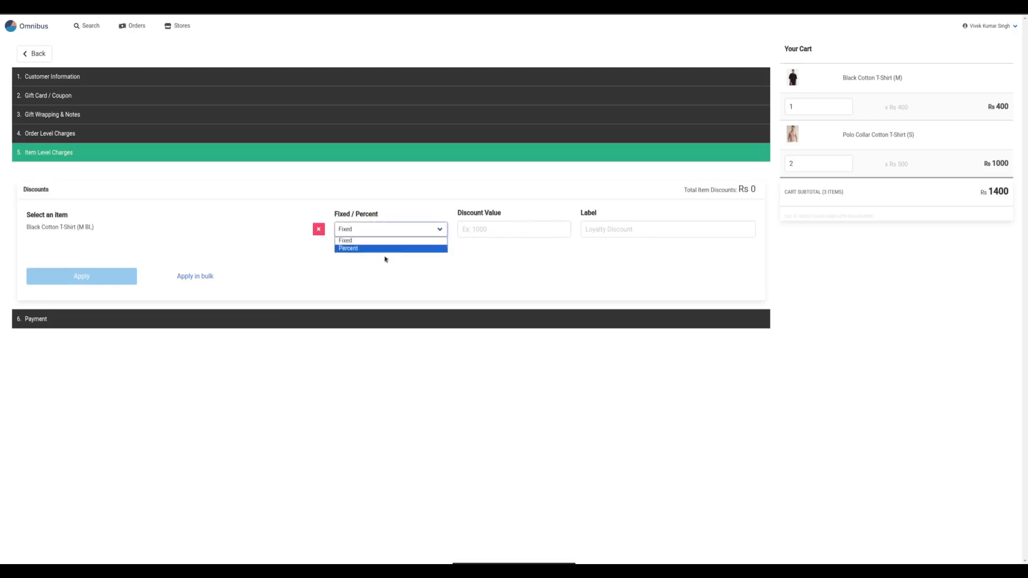
pyautogui.click(391, 271)
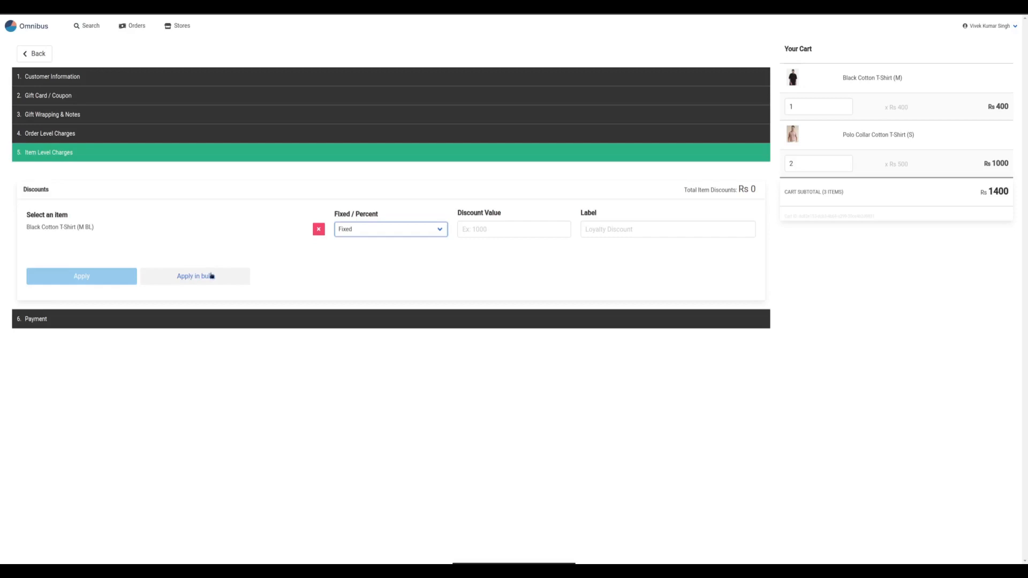
# Review the order amount, tendered amount and other payment methods, and complete the order as paid with cash.
pyautogui.click(136, 322)
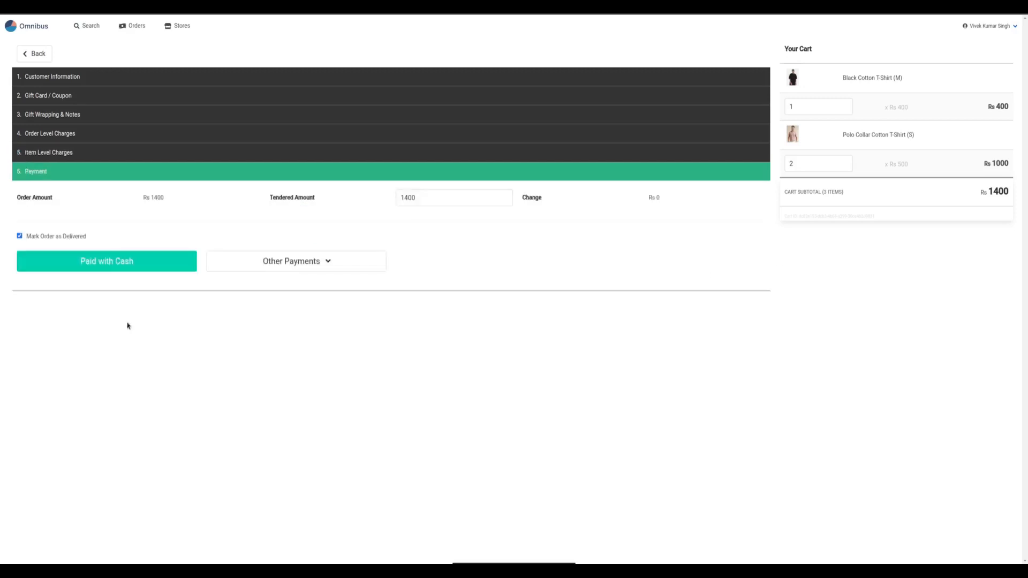
pyautogui.moveTo(10, 198); pyautogui.dragTo(76, 198)
pyautogui.click(69, 198)
pyautogui.moveTo(138, 199); pyautogui.dragTo(194, 199)
pyautogui.click(194, 199)
pyautogui.moveTo(431, 198); pyautogui.dragTo(381, 199)
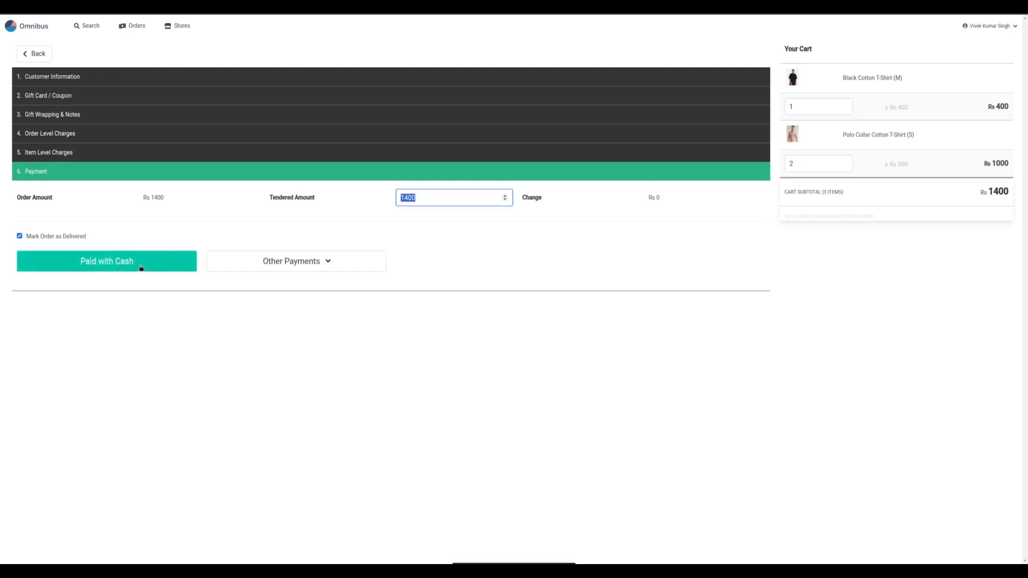
pyautogui.click(277, 260)
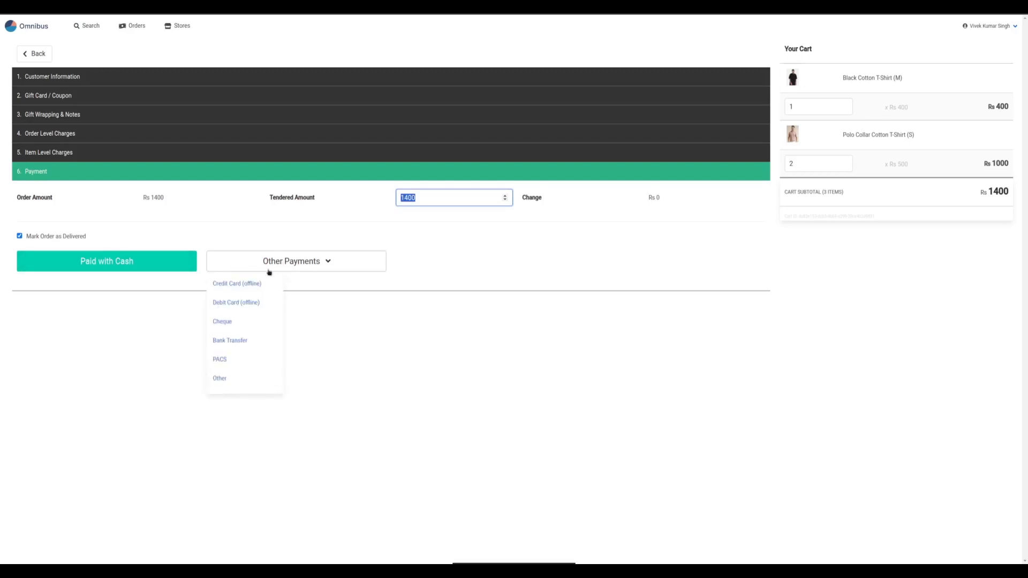
pyautogui.click(154, 303)
pyautogui.click(190, 261)
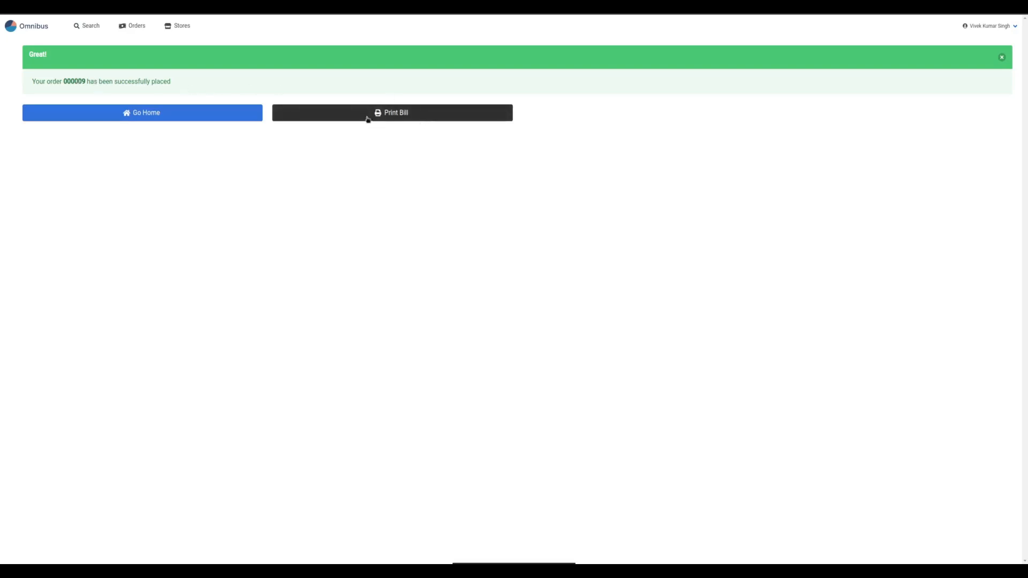
# Preview the placed order's bill without printing it and return to the POS home page.
pyautogui.click(417, 118)
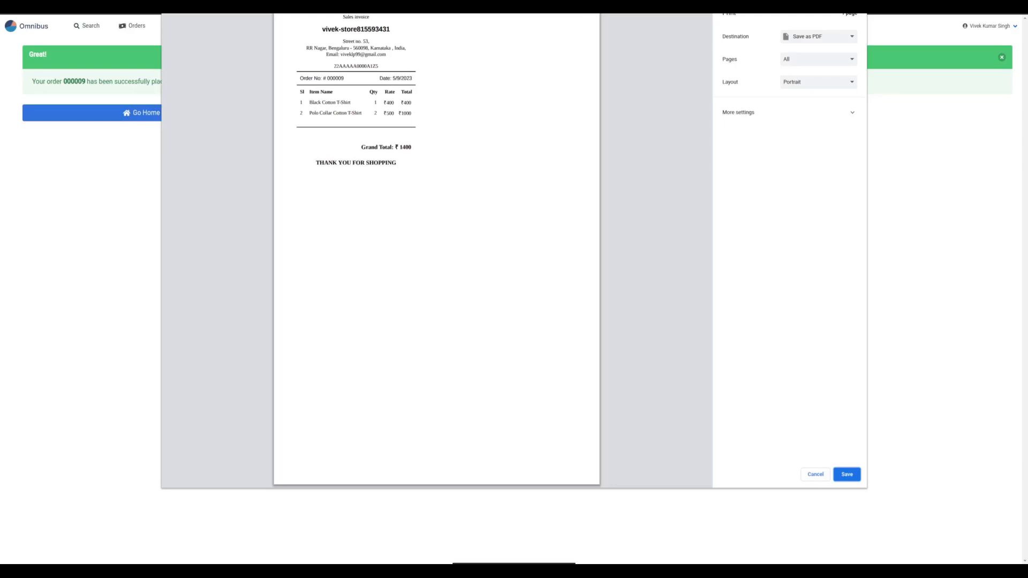
pyautogui.click(816, 475)
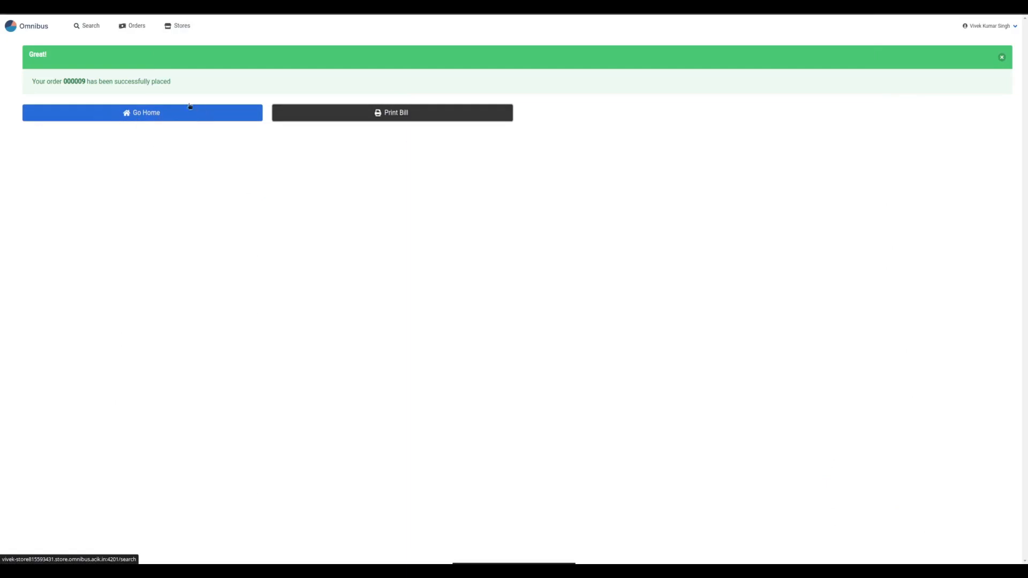
pyautogui.click(197, 116)
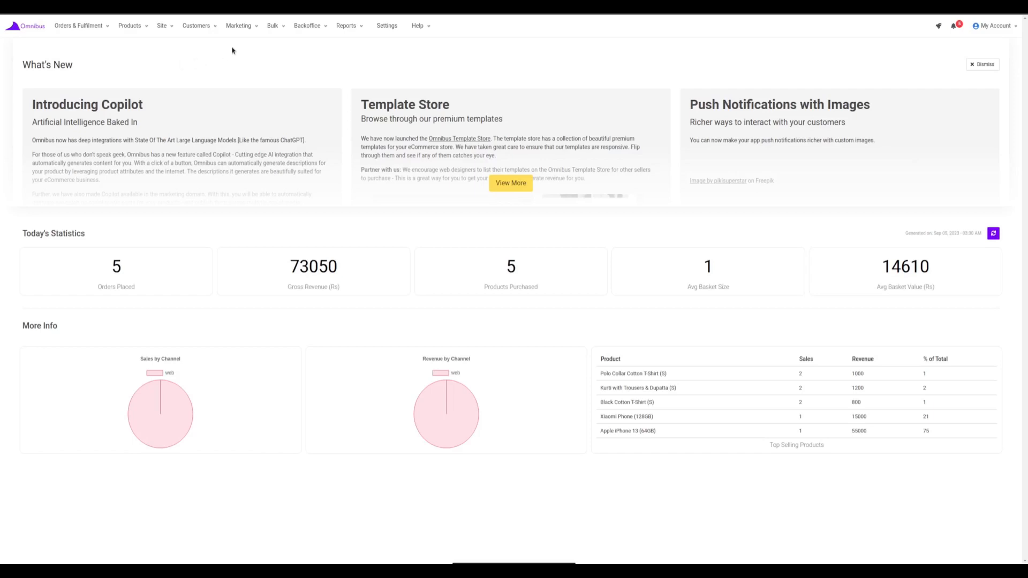
# Start a new backoffice company named "Vishal Clothing Store" and enter its GSTIN and the description "Clothing store that deals with Women's clothing and has partnered with us".
pyautogui.click(321, 27)
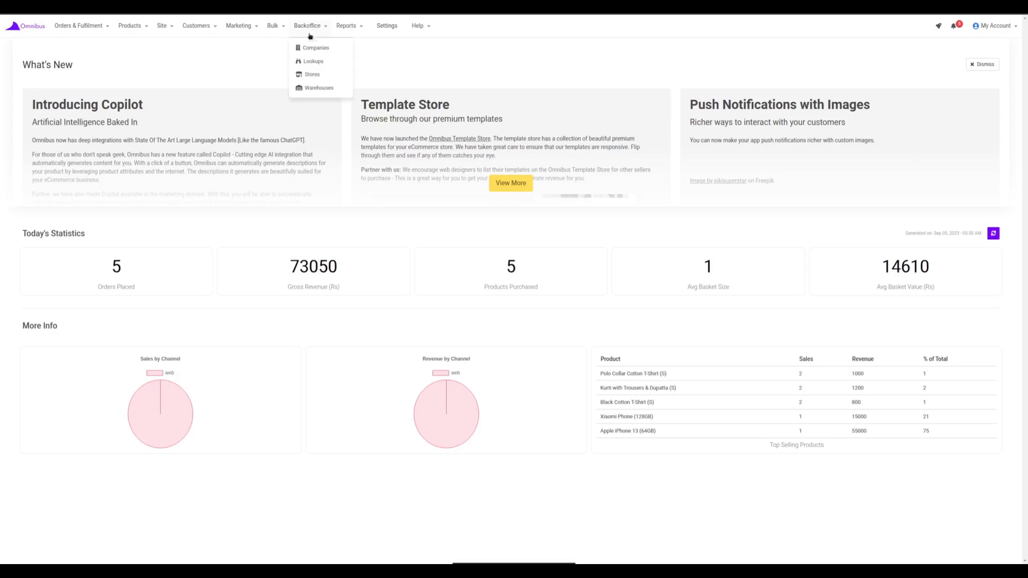
pyautogui.click(327, 49)
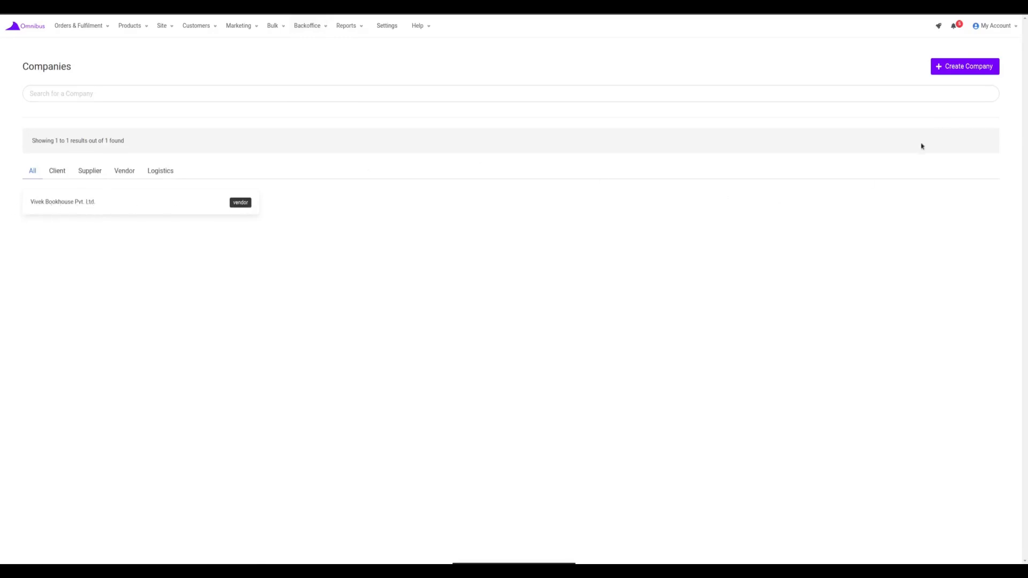
pyautogui.click(935, 70)
pyautogui.click(63, 115)
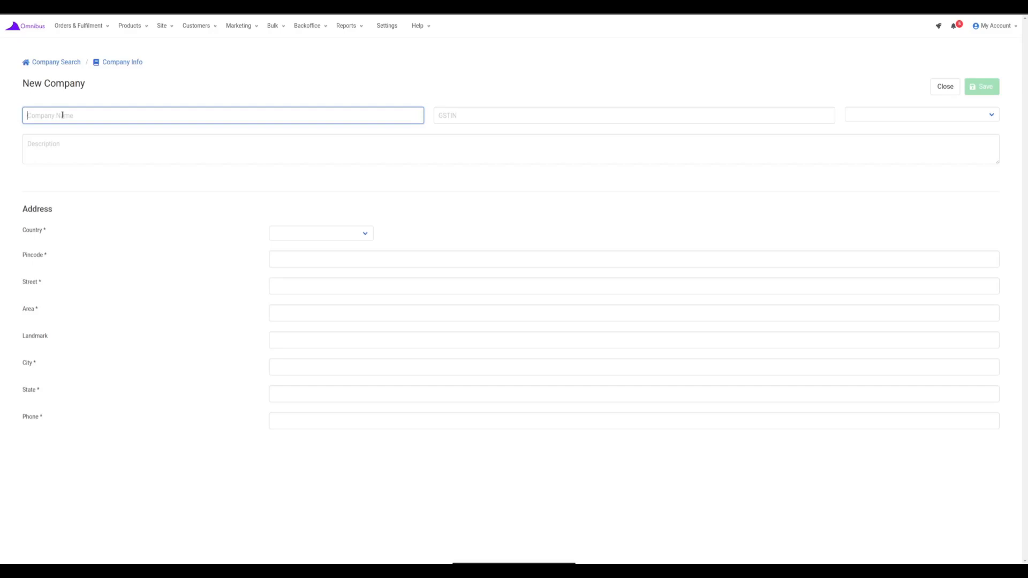
pyautogui.write('Vishal Clothing Store')
pyautogui.click(450, 116)
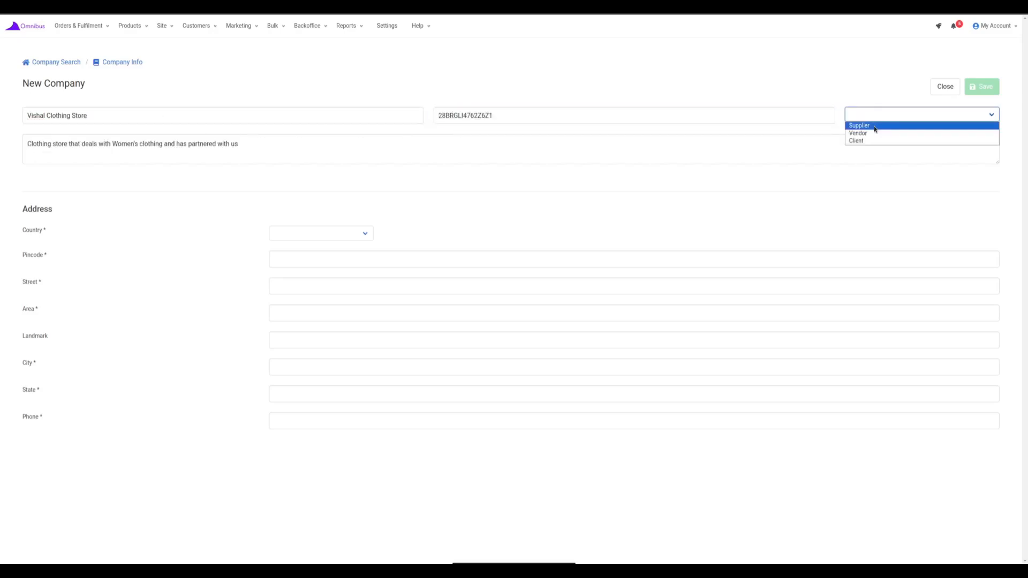
# Set the new company's type to Client.
pyautogui.click(770, 103)
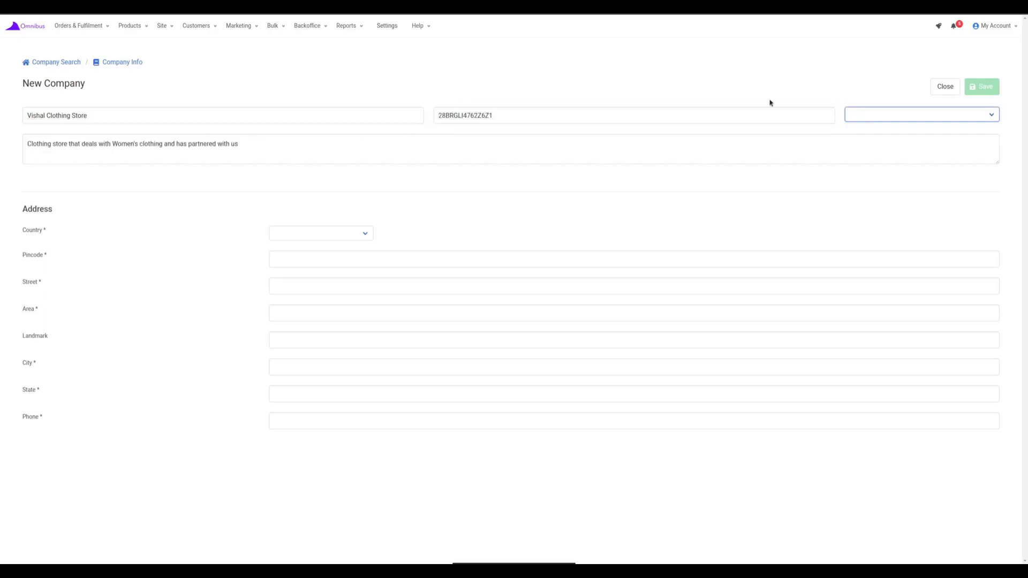
pyautogui.click(877, 120)
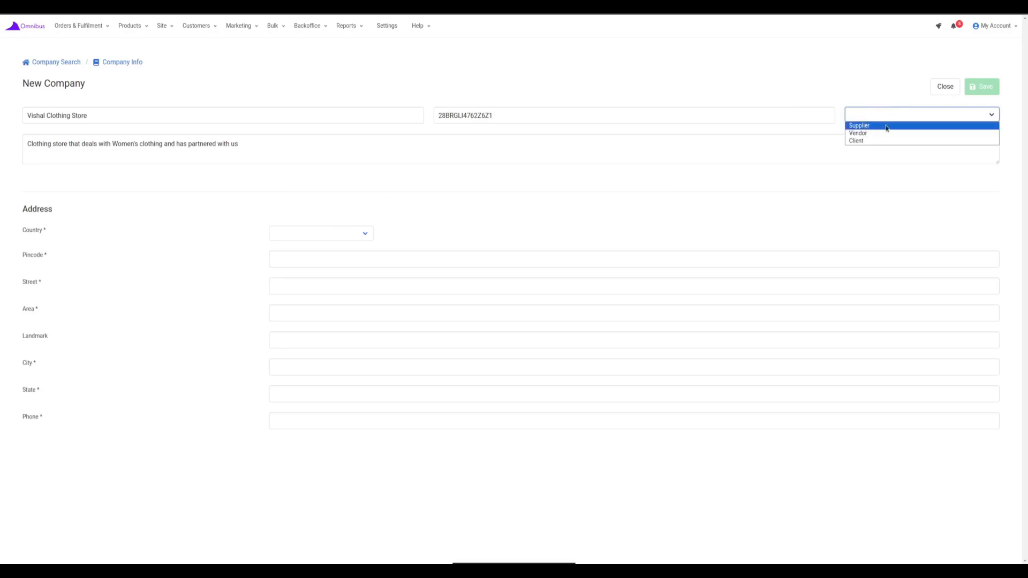
pyautogui.click(858, 141)
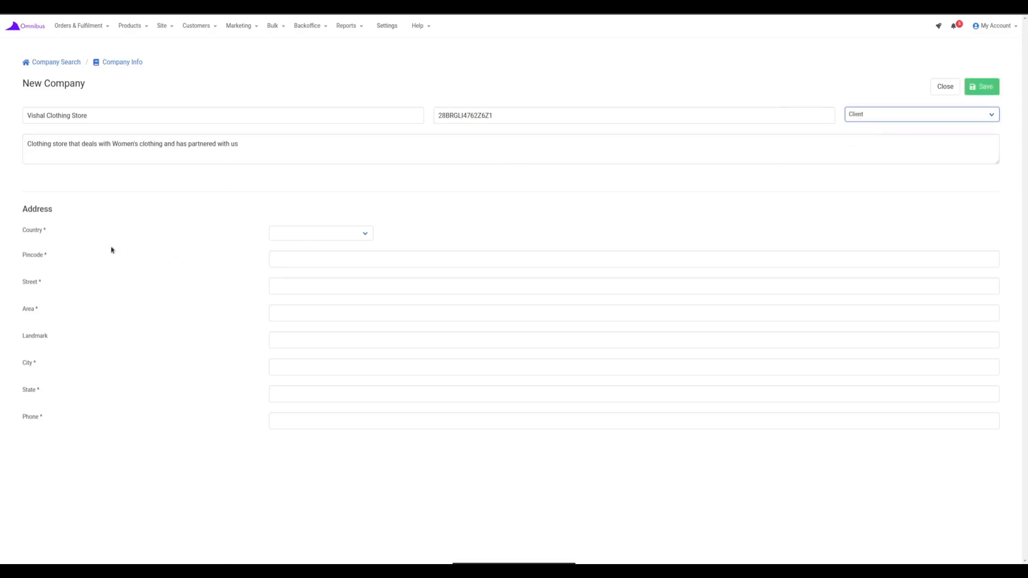
pyautogui.click(136, 196)
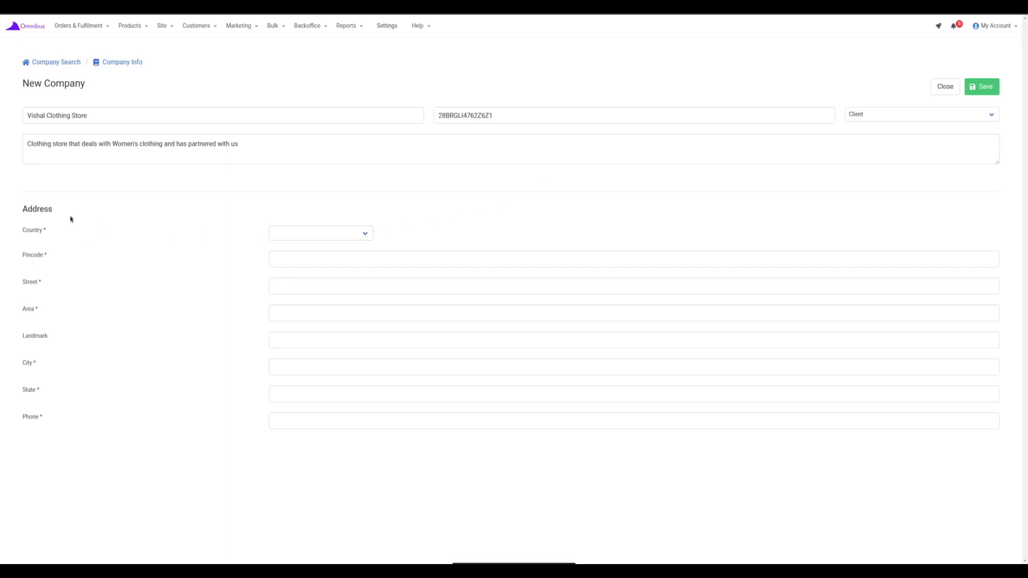
# Choose India as the company's country, fill in its address and phone number, and save the company.
pyautogui.click(343, 237)
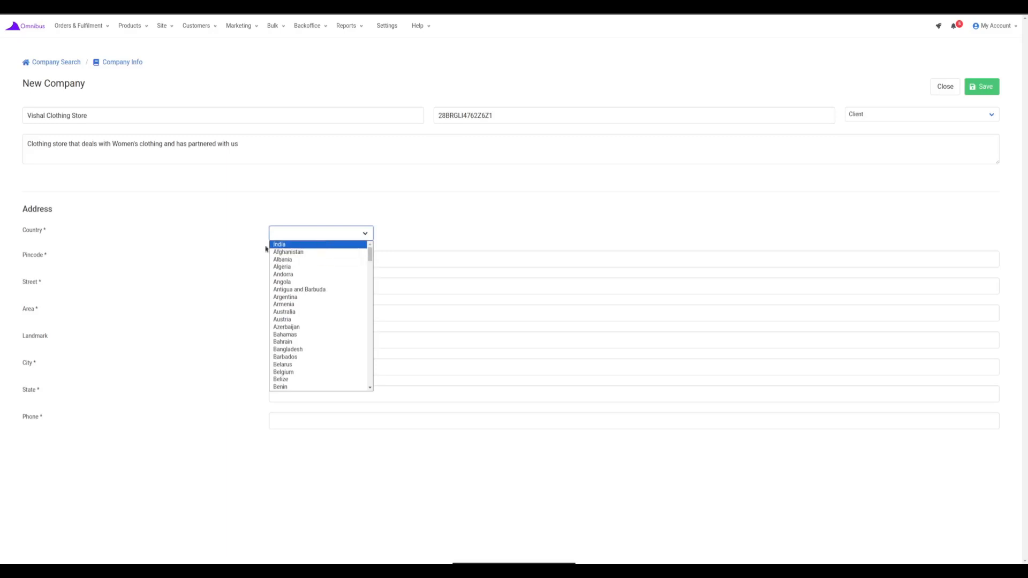
pyautogui.click(321, 244)
pyautogui.click(289, 255)
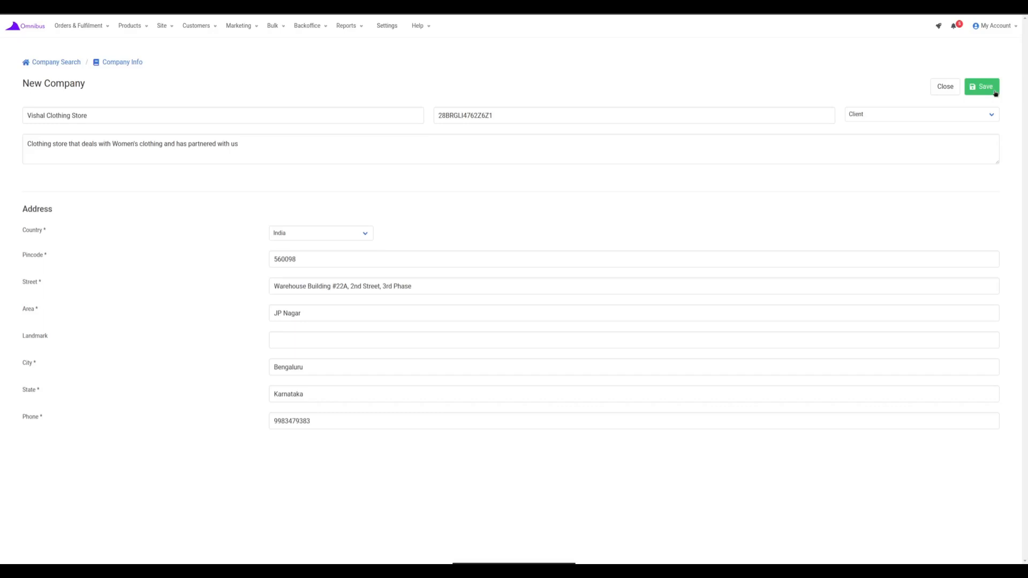
pyautogui.click(994, 91)
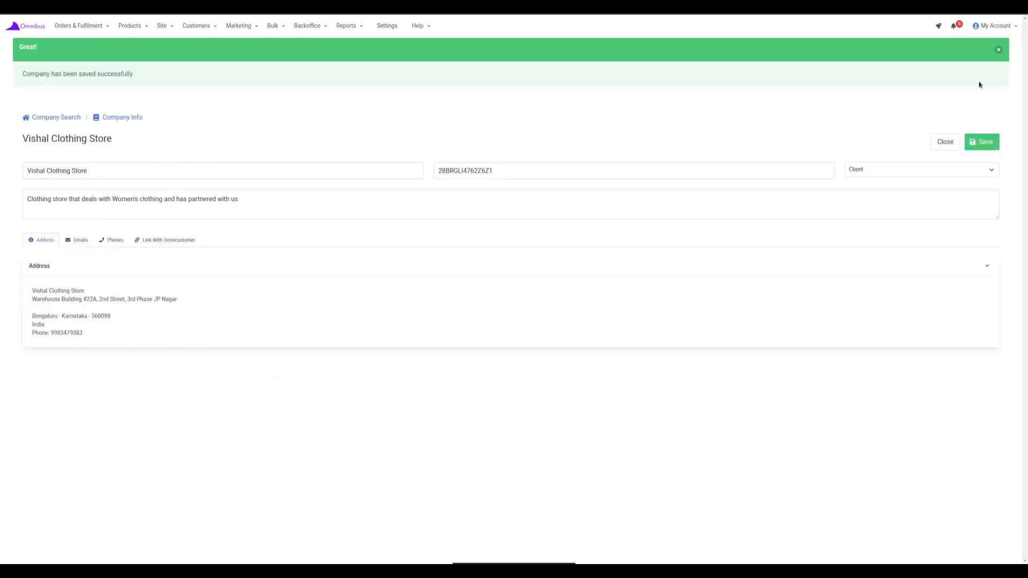
pyautogui.click(999, 49)
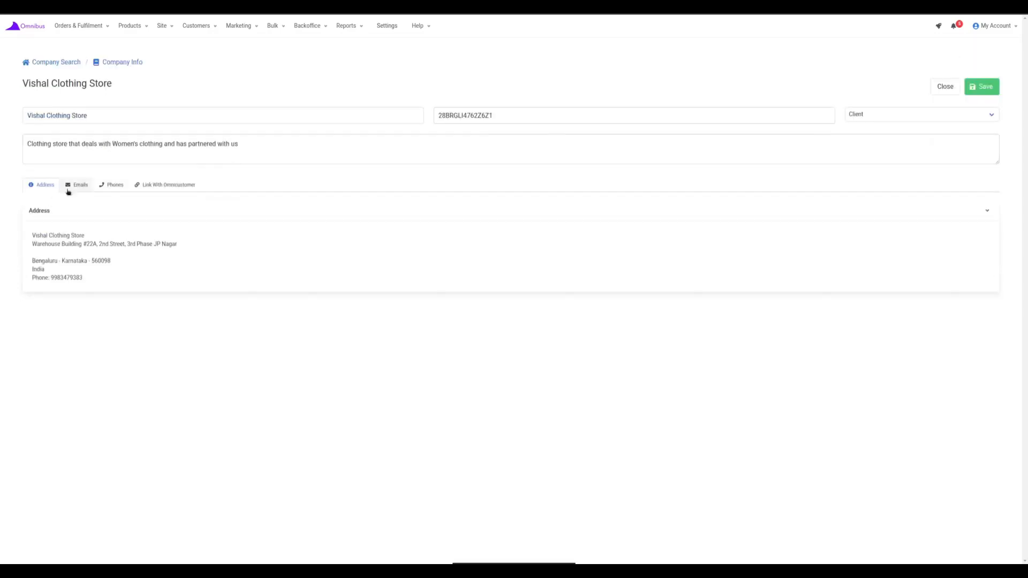
# Look through the company's address, email, phone and customer link sections.
pyautogui.click(74, 187)
pyautogui.click(161, 187)
pyautogui.click(89, 186)
pyautogui.click(45, 184)
pyautogui.click(78, 185)
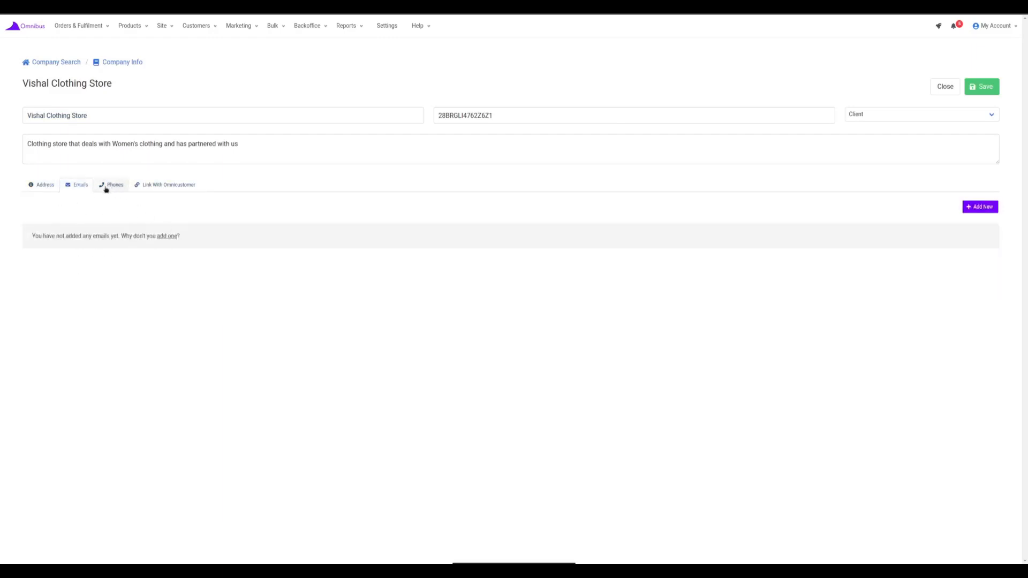
pyautogui.click(40, 185)
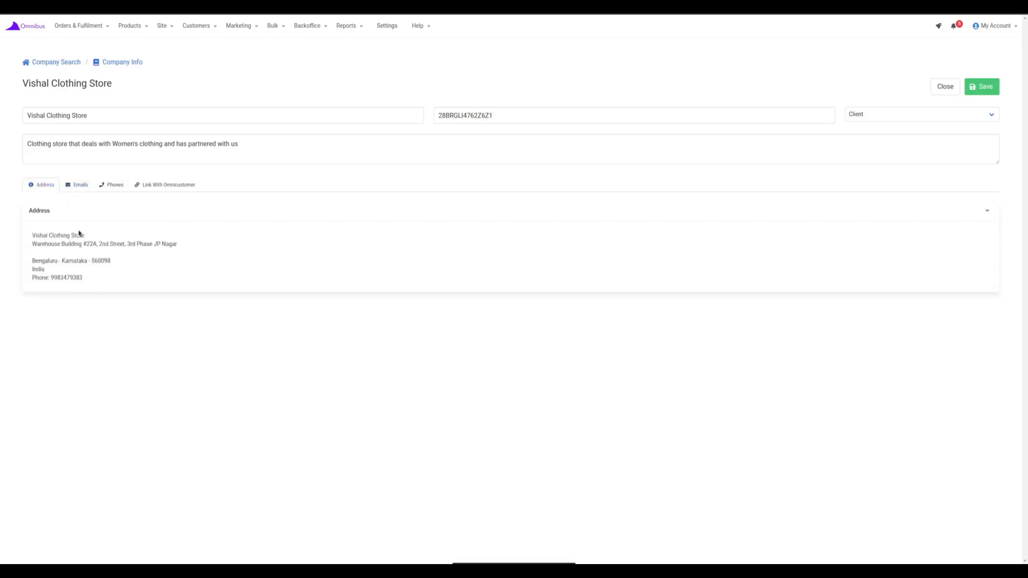
pyautogui.click(81, 186)
pyautogui.click(110, 187)
pyautogui.click(75, 185)
pyautogui.click(110, 187)
# Add an email contact to the company with the intent Customer Service and B2B mails enabled.
pyautogui.click(70, 185)
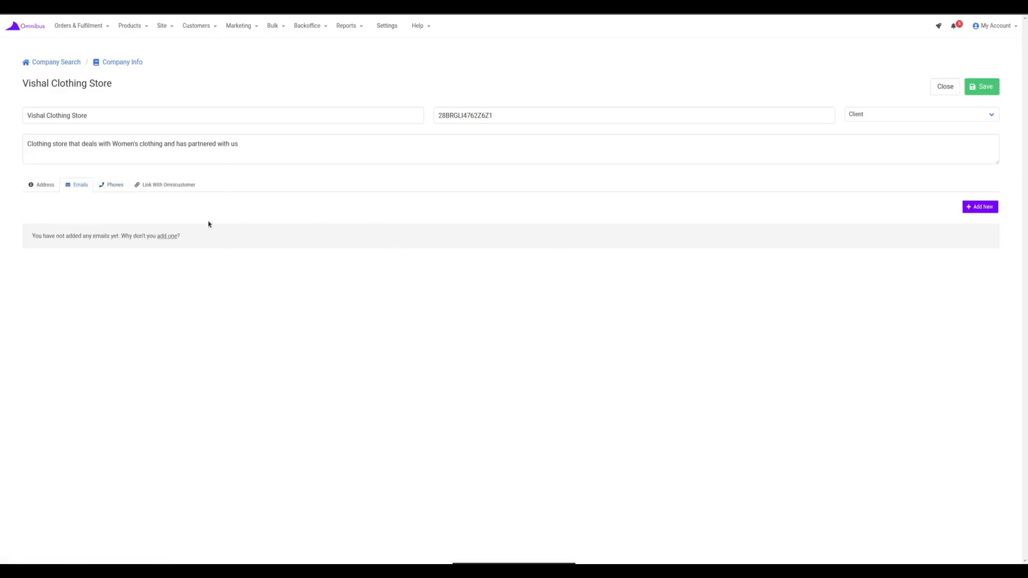
pyautogui.click(167, 236)
pyautogui.click(302, 295)
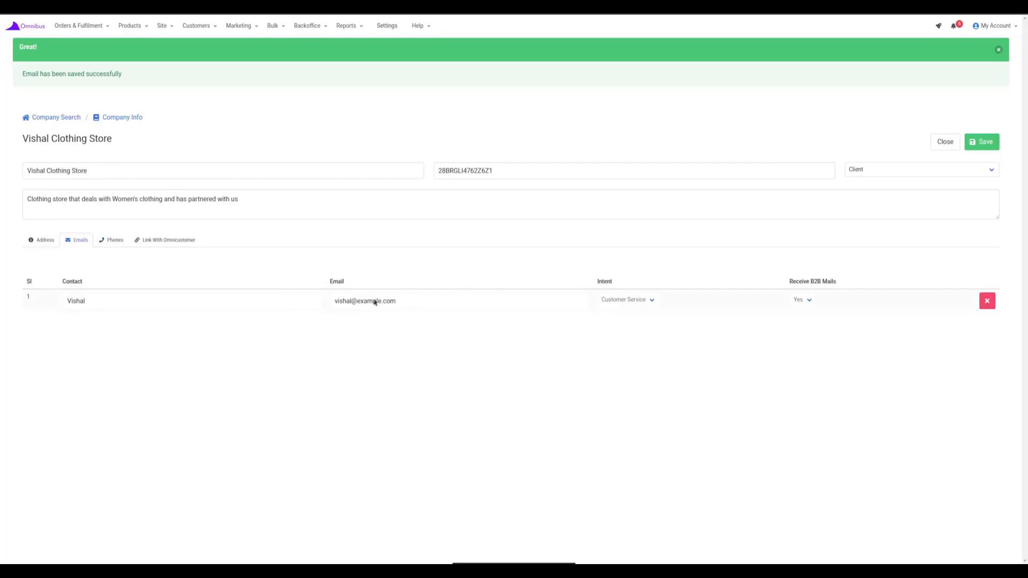
# Add a mobile phone contact to the company with the intent Customer Service and SMS enabled, and save the company.
pyautogui.click(120, 245)
pyautogui.click(184, 294)
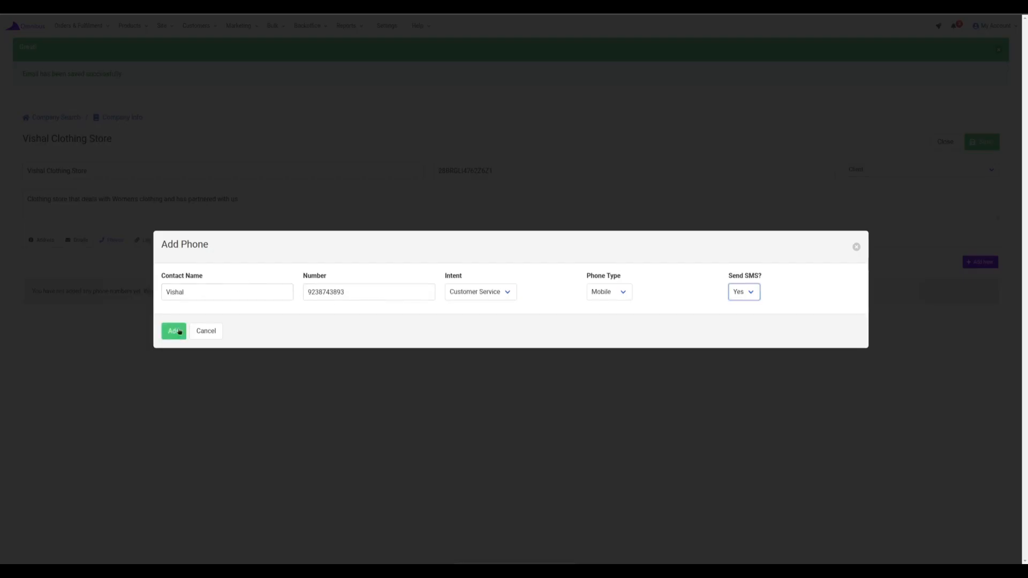
pyautogui.click(174, 331)
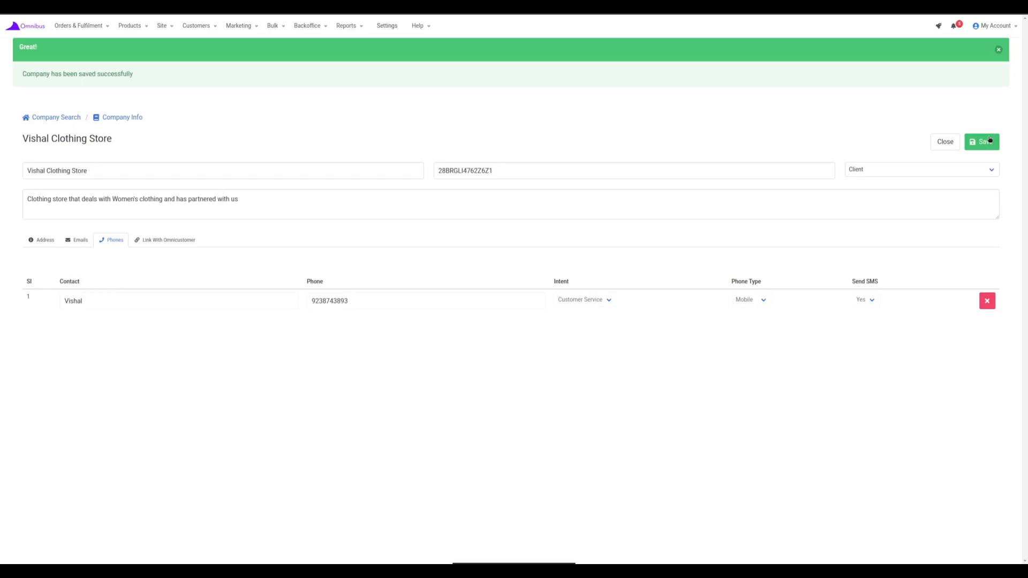
pyautogui.click(998, 49)
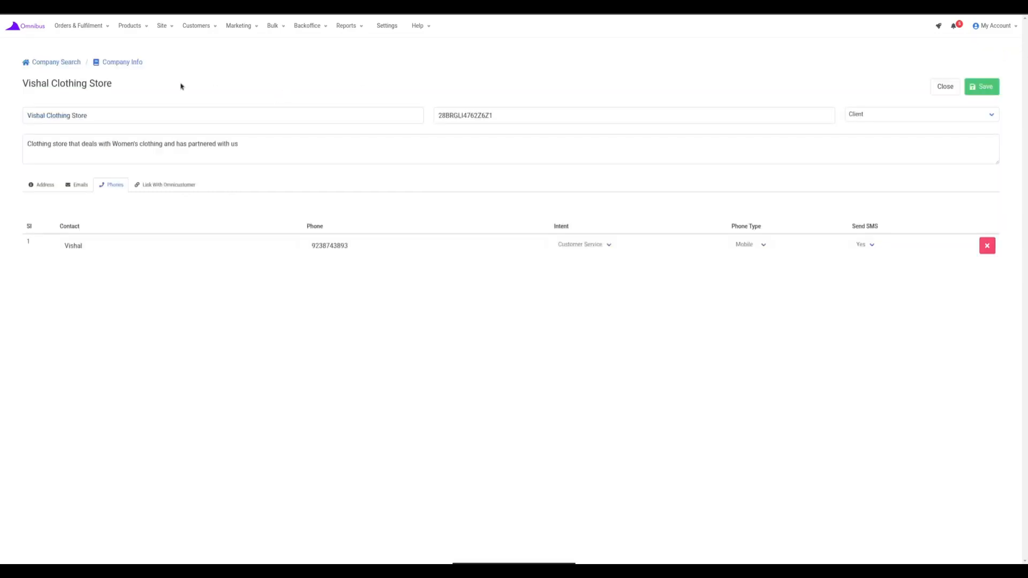
# Return to the company search and review the companies filtered by Client and unfiltered.
pyautogui.moveTo(174, 37)
pyautogui.click(54, 63)
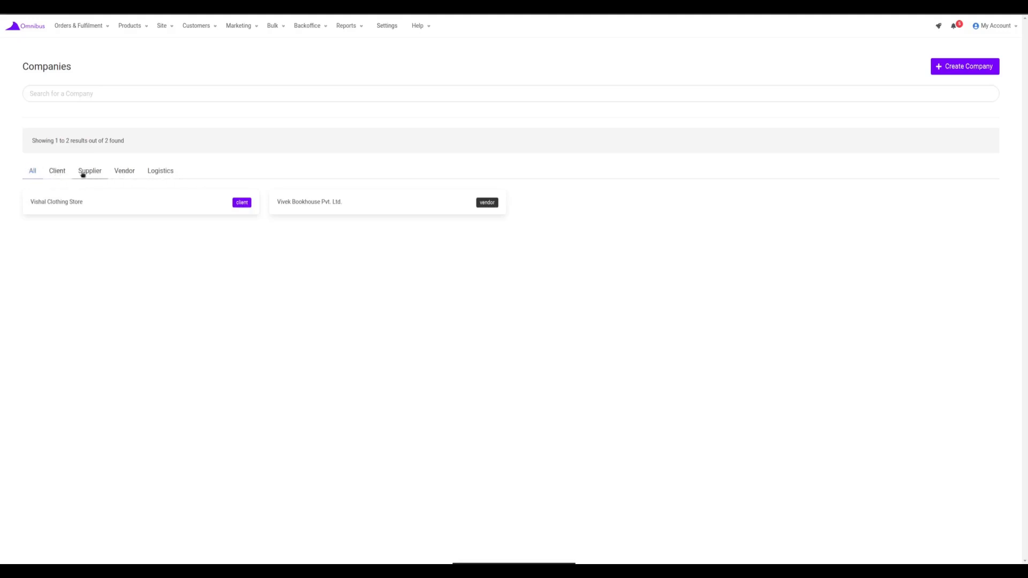
pyautogui.click(57, 172)
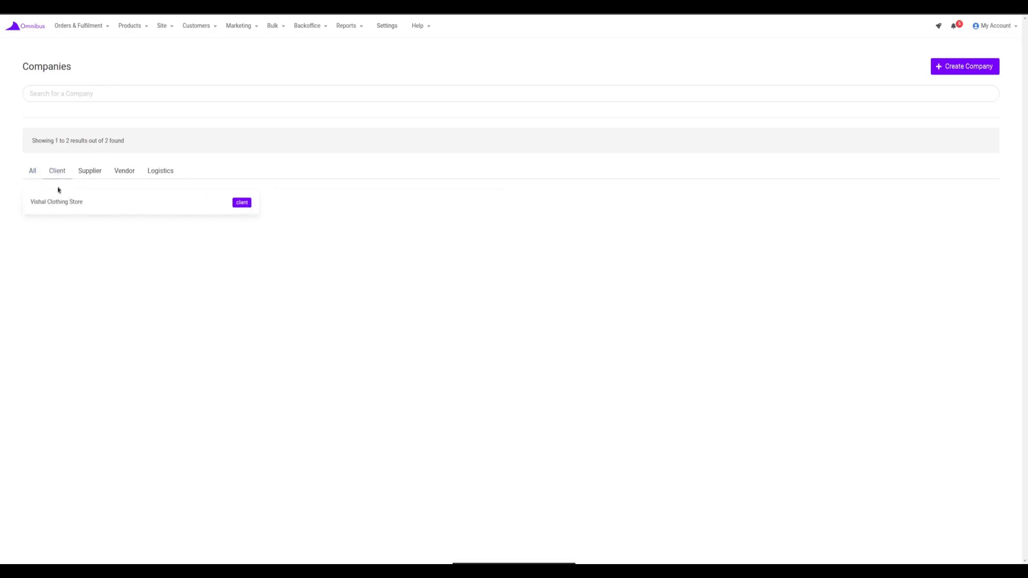
pyautogui.click(28, 171)
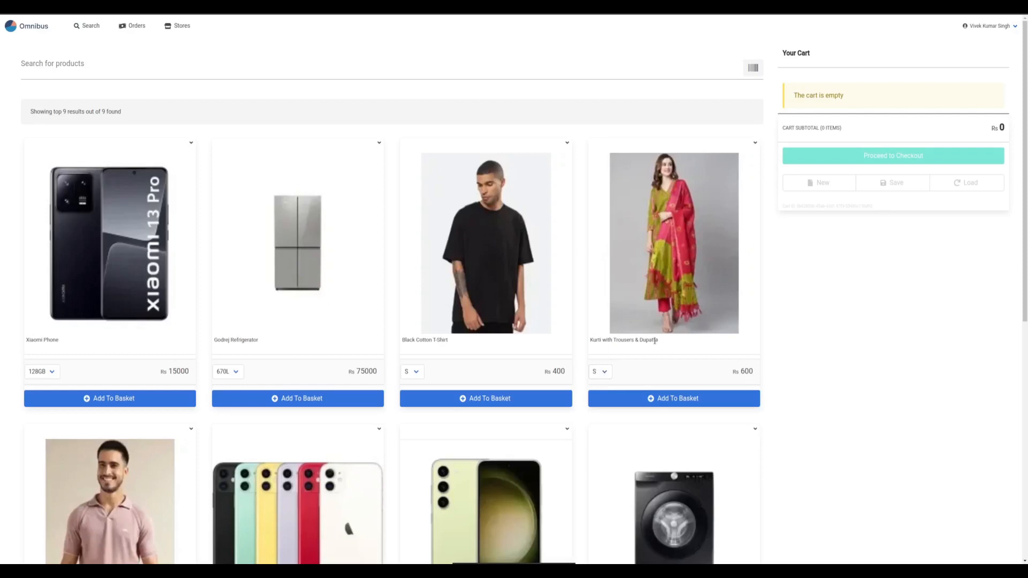
# Add the Kurti with Trousers & Dupatta in size M to the POS cart.
pyautogui.click(598, 371)
pyautogui.click(603, 392)
pyautogui.click(739, 405)
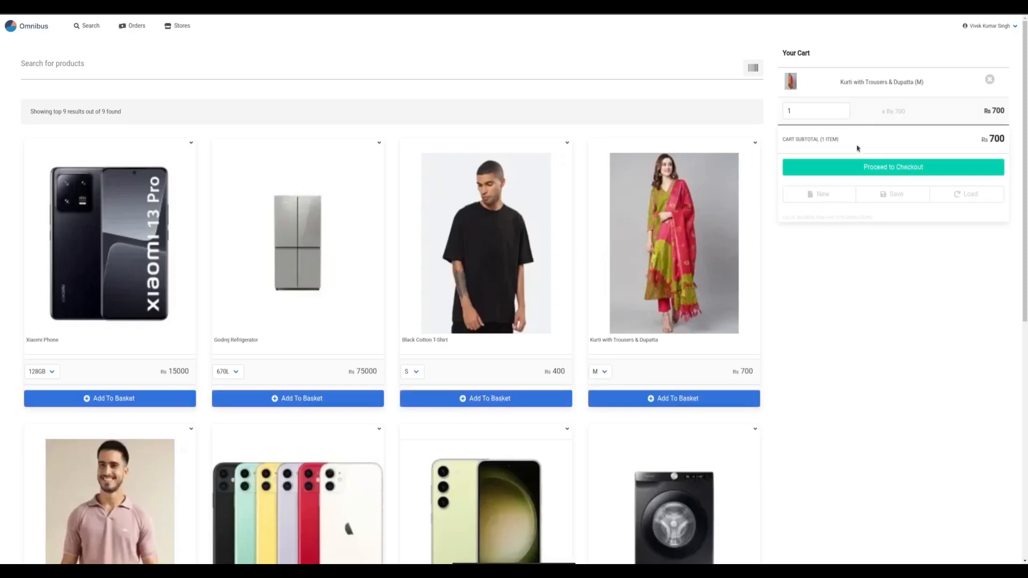
# Set the kurti's cart quantity to 20 and proceed to checkout.
pyautogui.click(814, 111)
pyautogui.press('Return')
pyautogui.moveTo(781, 140); pyautogui.dragTo(856, 139)
pyautogui.click(873, 145)
pyautogui.click(925, 170)
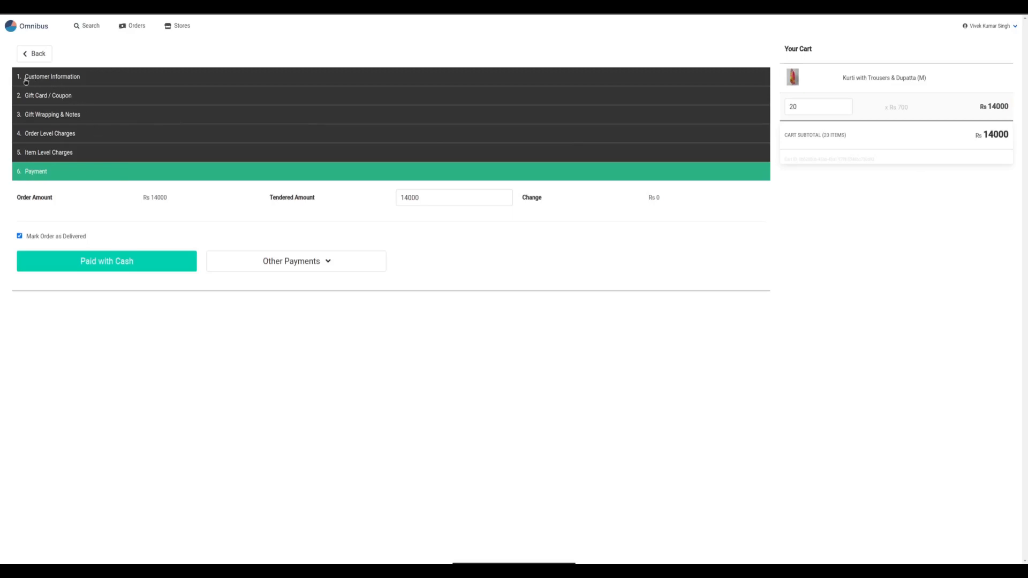
# Make the order B2B with Vishal Clothing Store as the customer and complete it as paid with cash.
pyautogui.click(133, 83)
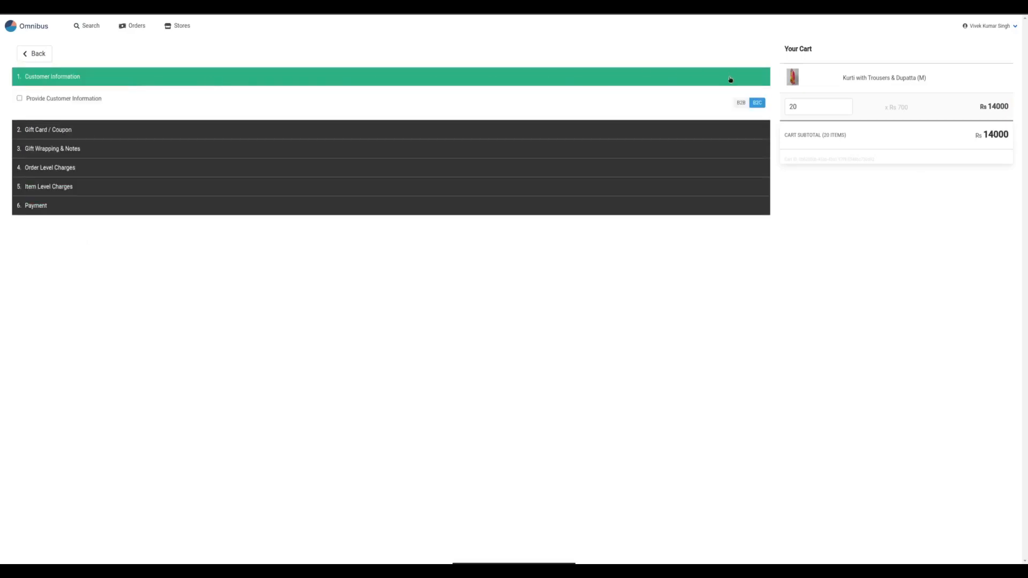
pyautogui.click(741, 104)
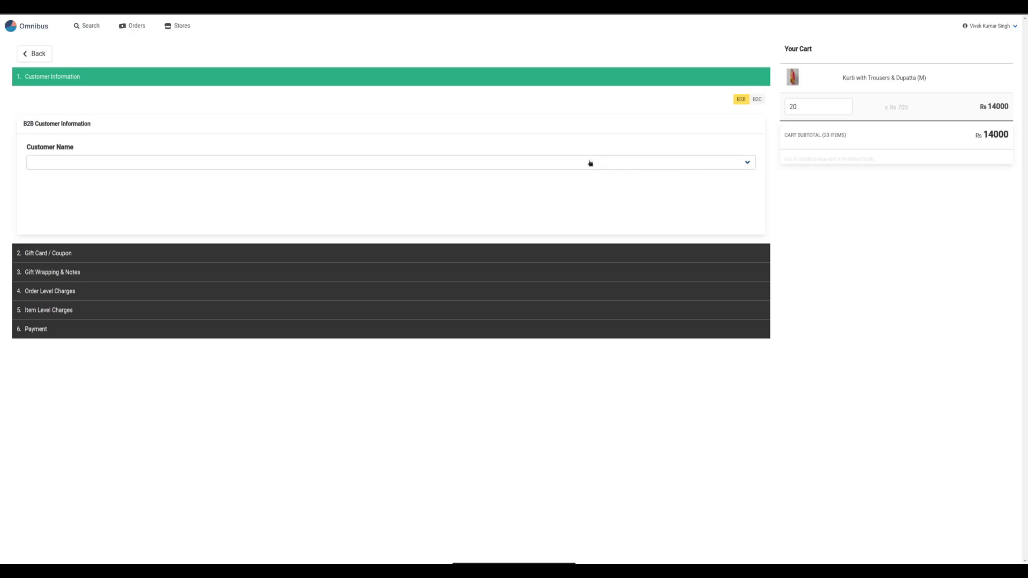
pyautogui.click(553, 165)
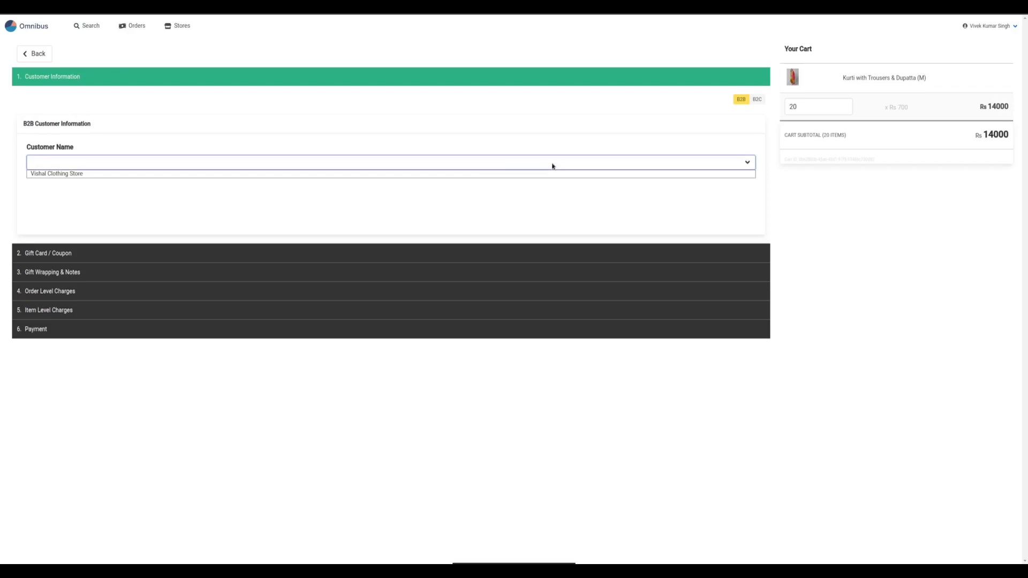
pyautogui.click(81, 177)
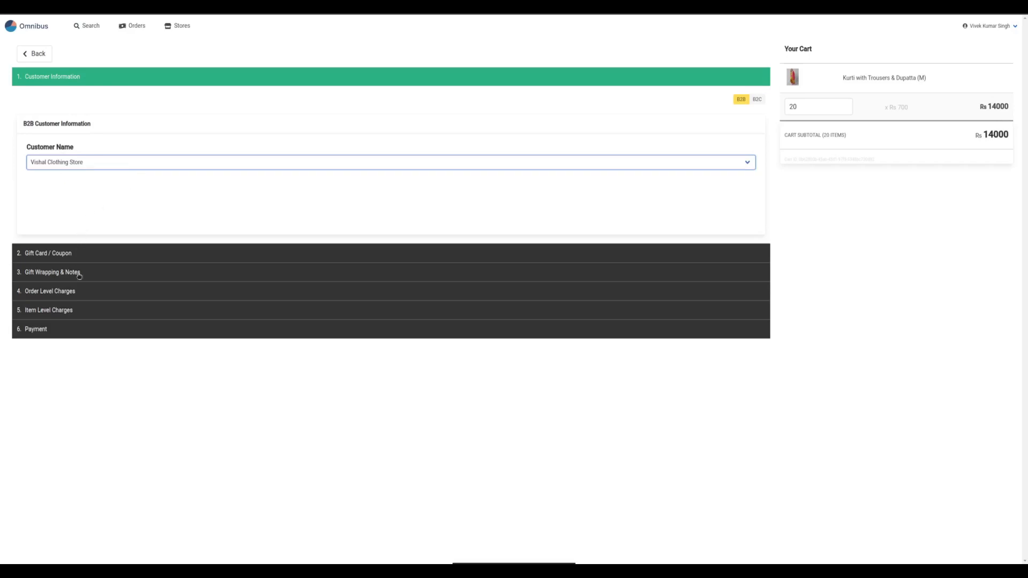
pyautogui.click(66, 332)
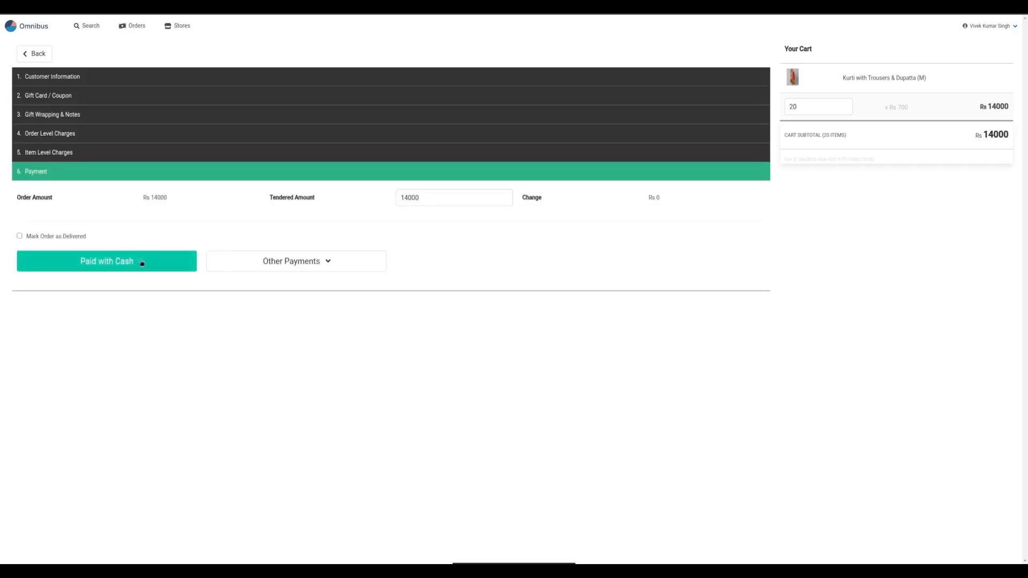
pyautogui.click(191, 271)
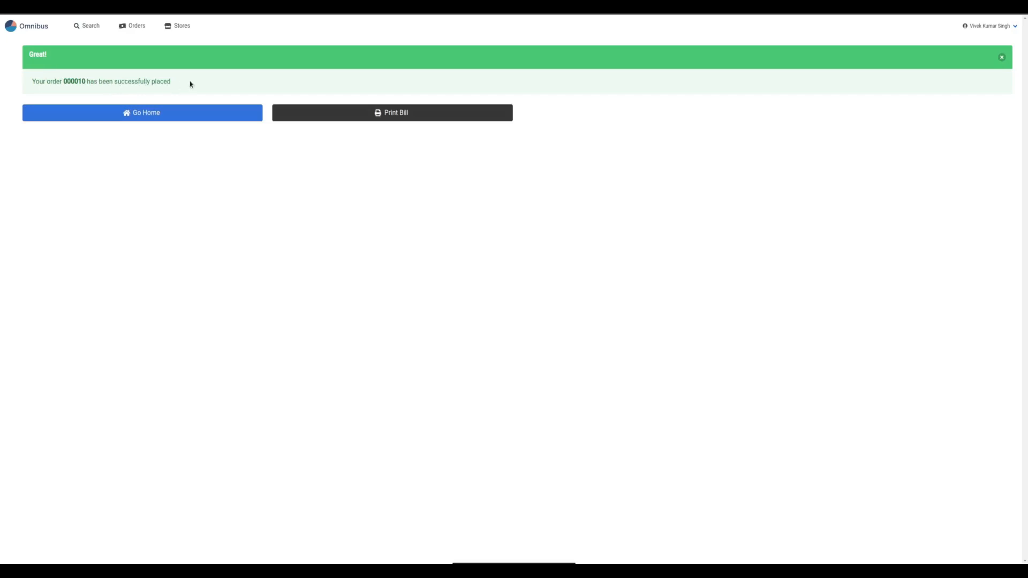
# Preview the B2B order's tax invoice, check the buyer, seller and item details, and return to the POS home page without printing.
pyautogui.click(442, 118)
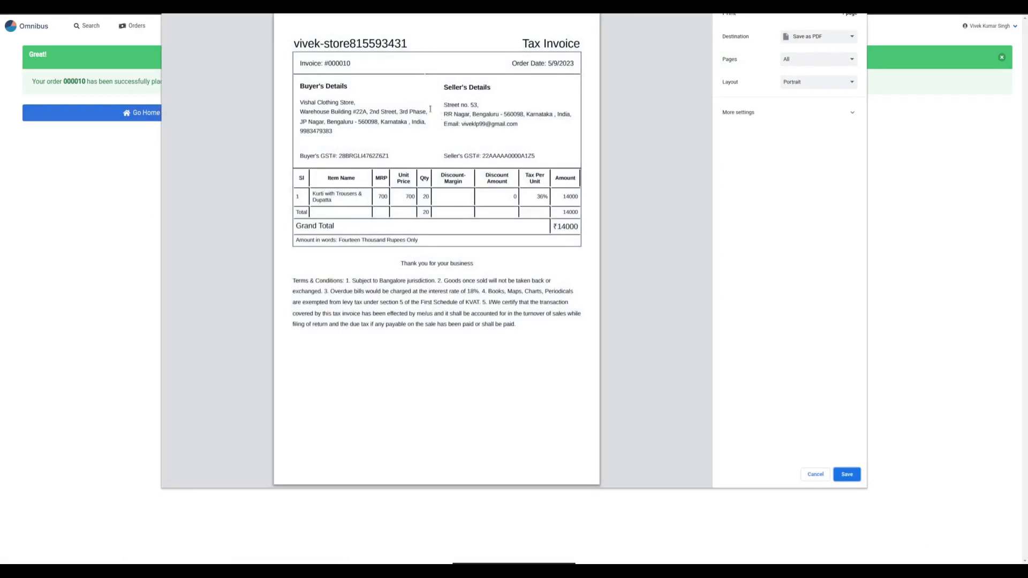
pyautogui.moveTo(290, 88); pyautogui.dragTo(361, 88)
pyautogui.moveTo(445, 88); pyautogui.dragTo(532, 87)
pyautogui.click(531, 89)
pyautogui.moveTo(303, 197); pyautogui.dragTo(401, 203)
pyautogui.click(815, 475)
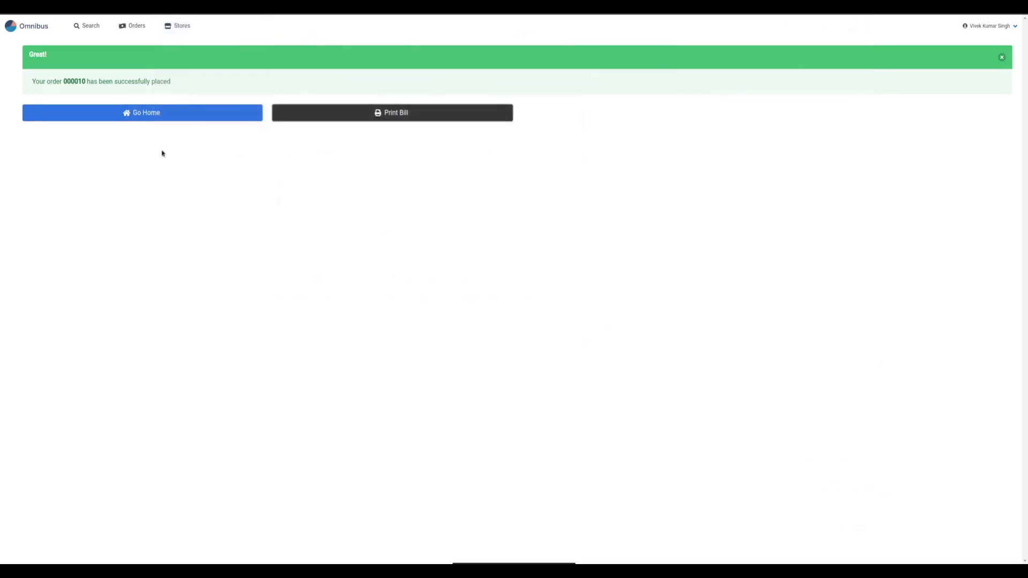
pyautogui.click(159, 114)
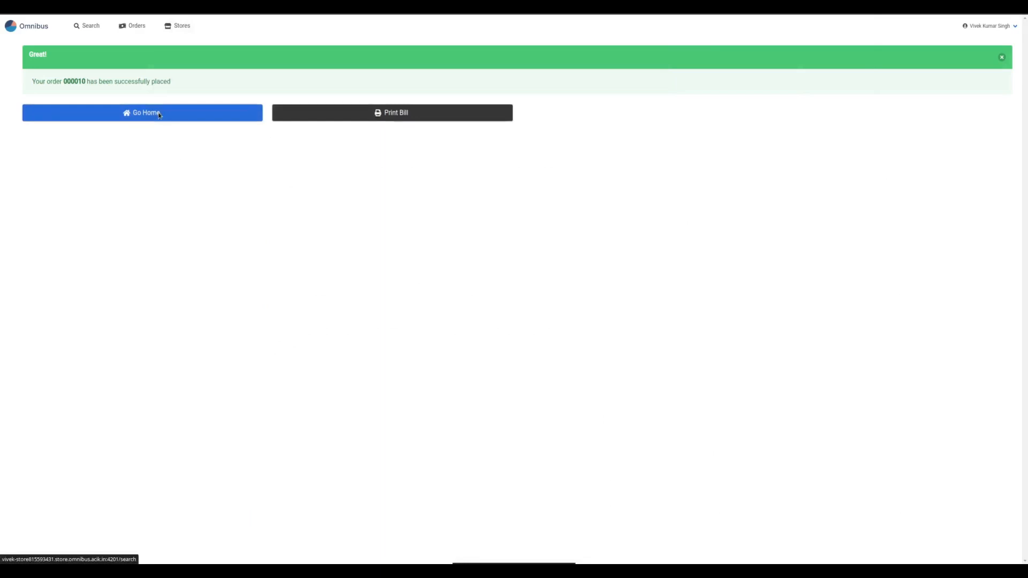
# Review the order history, comparing the type, status, store and customer of the two POS orders.
pyautogui.click(141, 30)
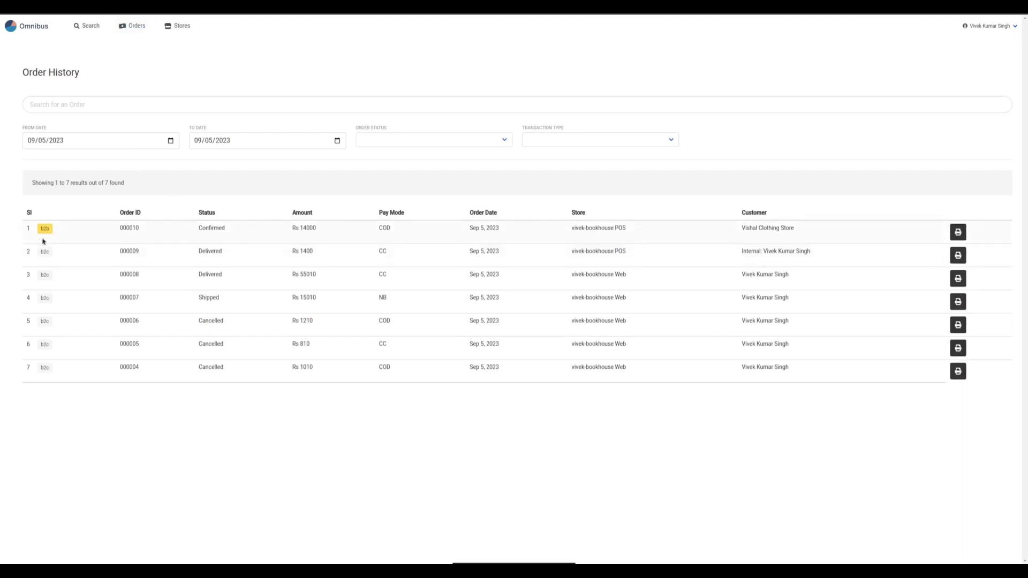
pyautogui.click(134, 253)
pyautogui.moveTo(54, 251); pyautogui.dragTo(250, 257)
pyautogui.moveTo(189, 251); pyautogui.dragTo(604, 259)
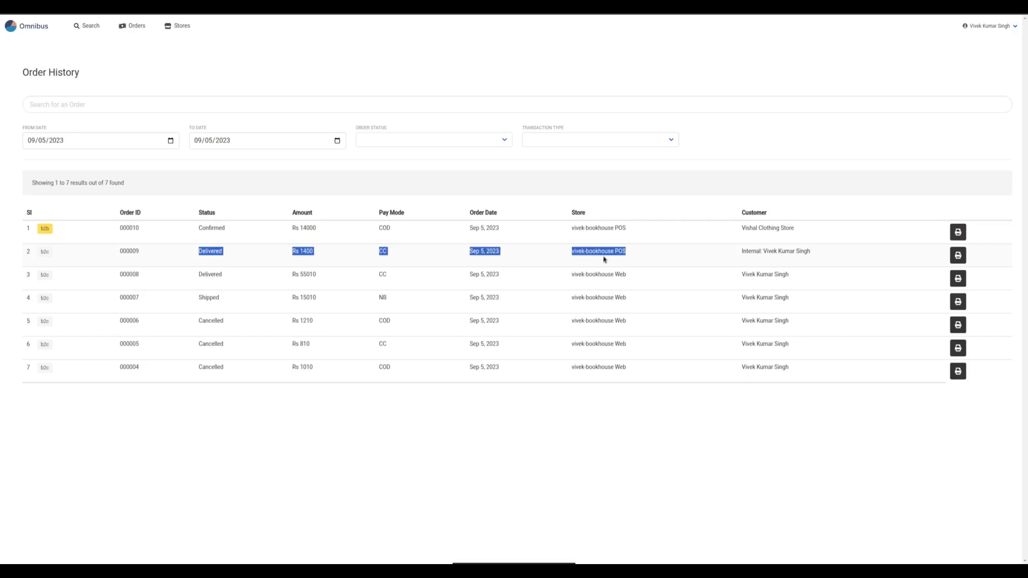
pyautogui.moveTo(199, 230); pyautogui.dragTo(244, 235)
pyautogui.click(216, 230)
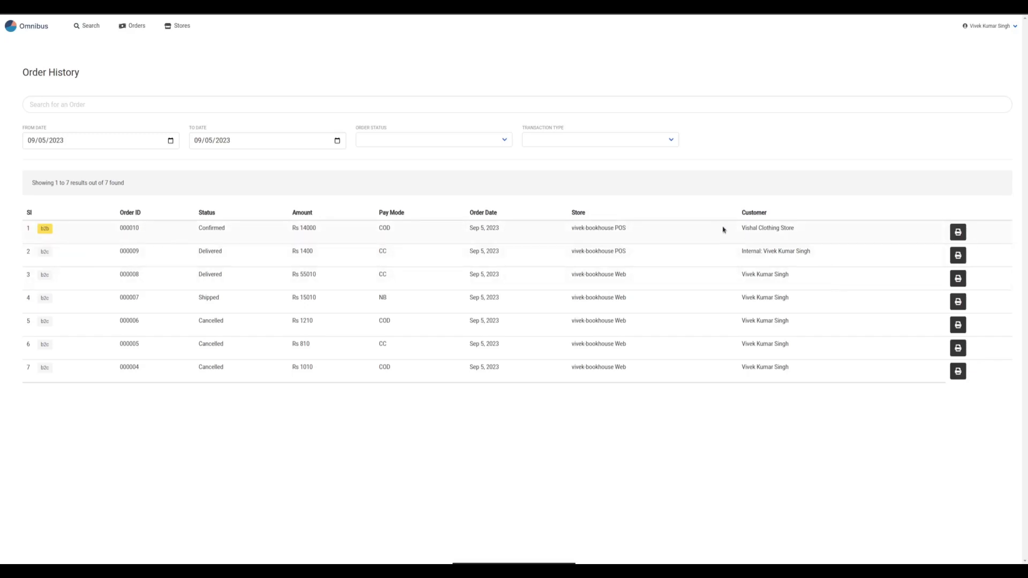
pyautogui.moveTo(723, 230); pyautogui.dragTo(841, 236)
pyautogui.click(888, 258)
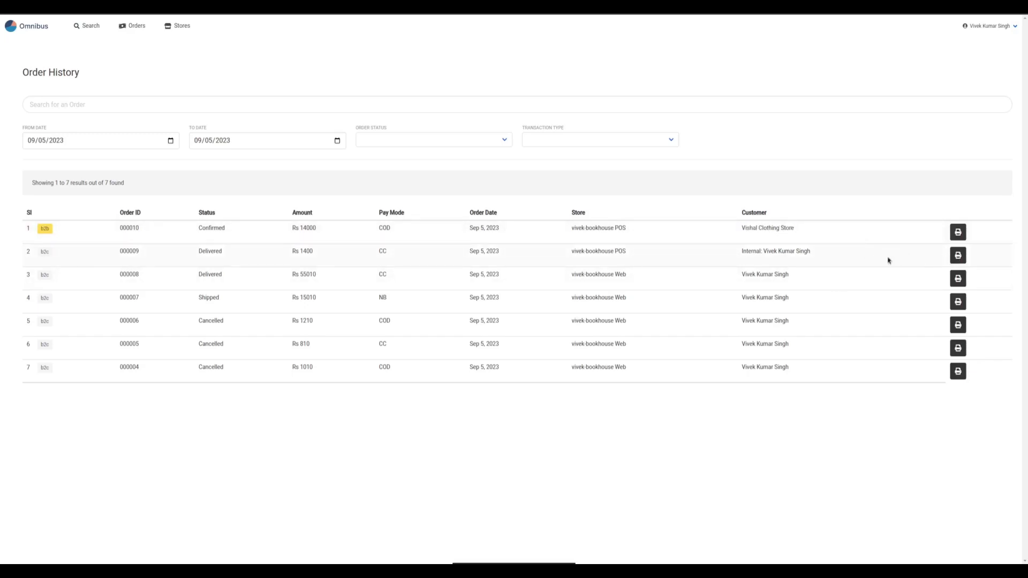
# Preview the bills of the Vishal Clothing Store B2B order and the Rs 1400 B2C order from the order history.
pyautogui.click(959, 232)
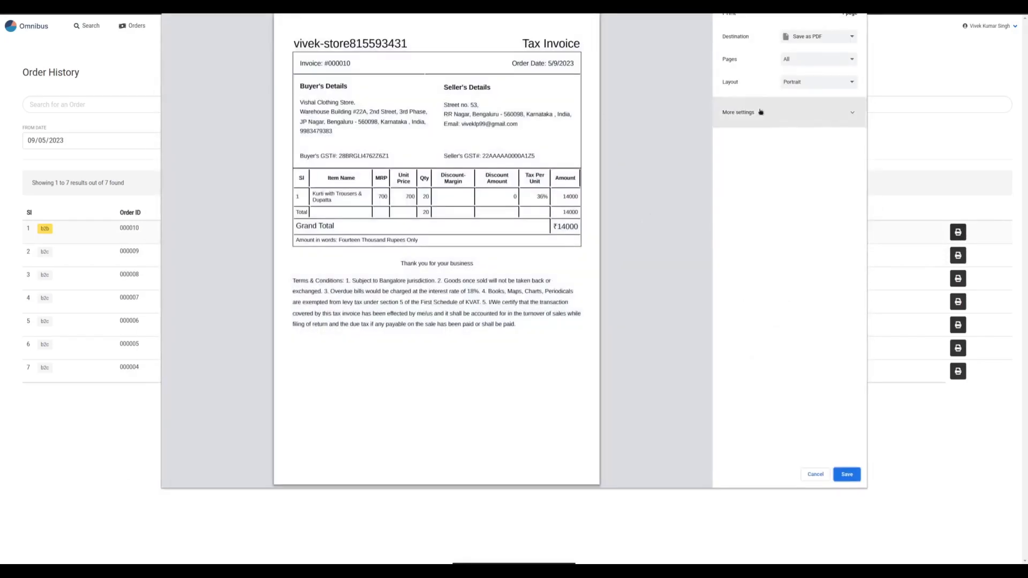
pyautogui.click(816, 474)
pyautogui.click(959, 254)
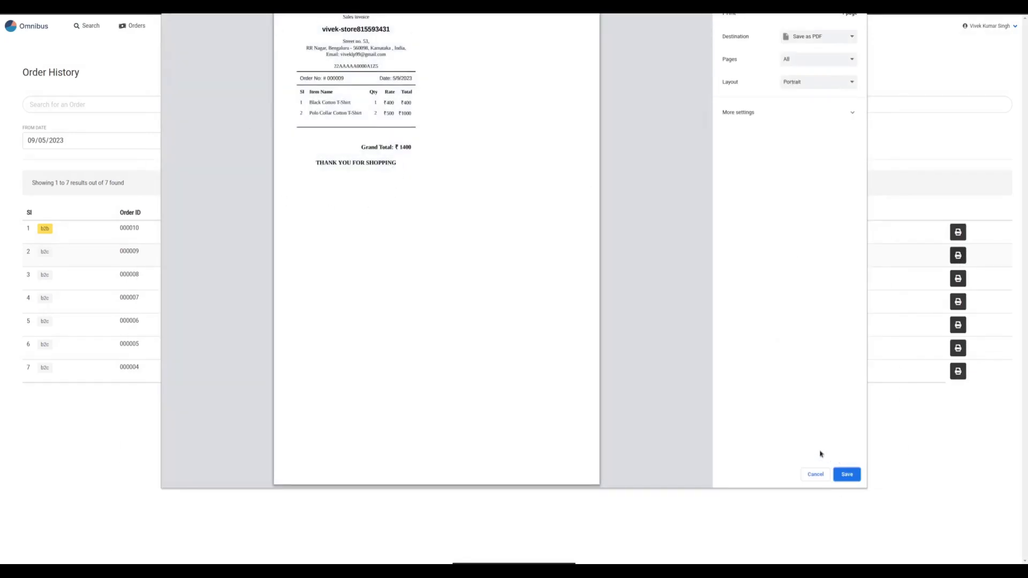
# Close the bill preview without saving and examine the order history's search, date, order status and transaction type filters.
pyautogui.click(814, 472)
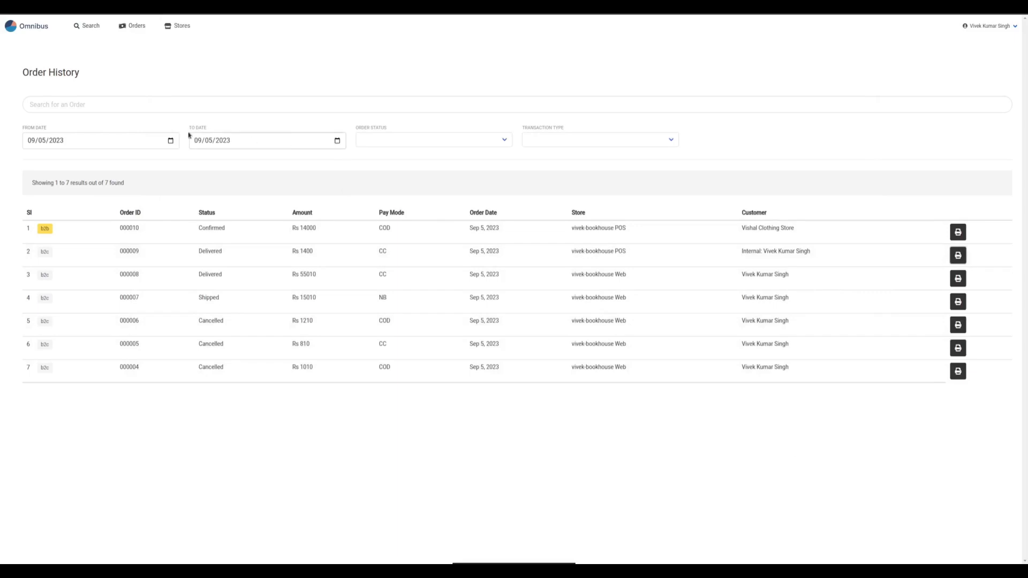
pyautogui.moveTo(22, 77); pyautogui.dragTo(106, 81)
pyautogui.click(93, 104)
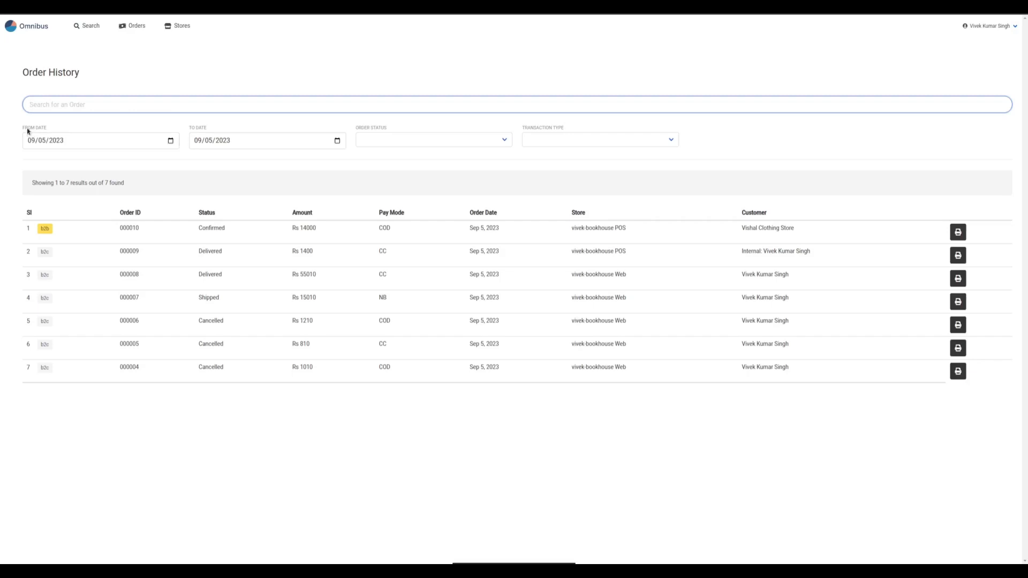
pyautogui.click(470, 144)
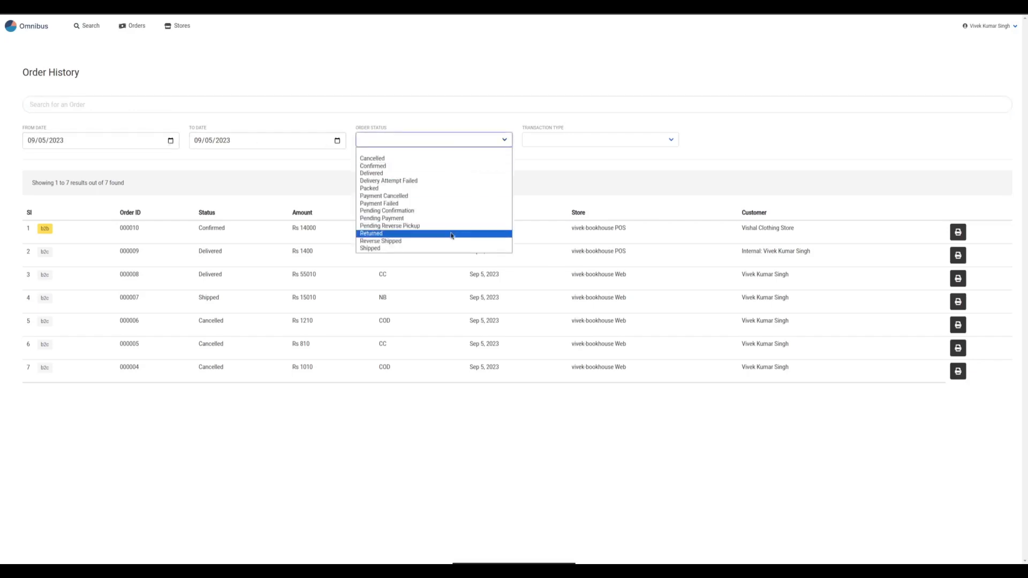
pyautogui.click(564, 143)
pyautogui.click(563, 143)
pyautogui.click(732, 151)
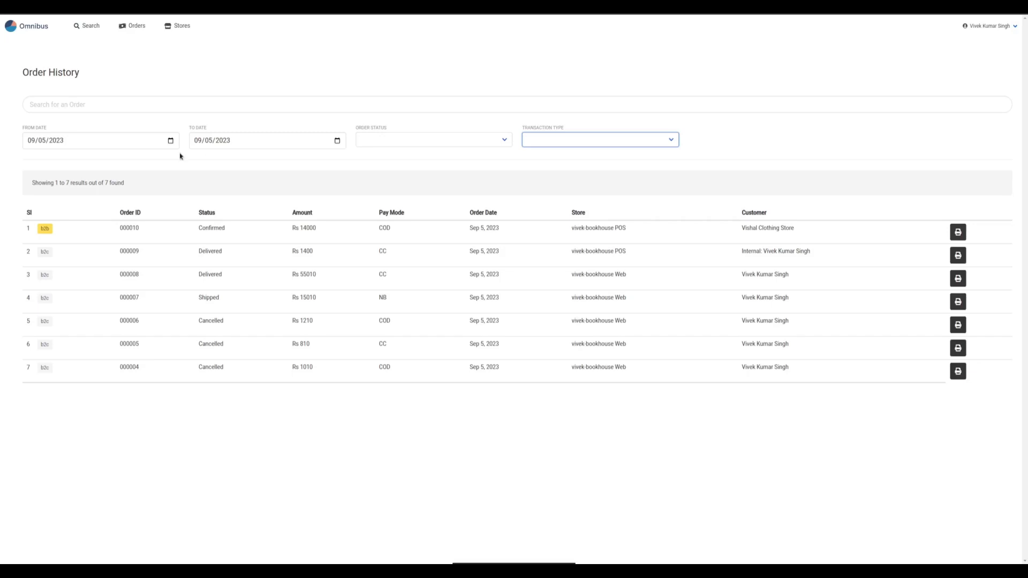
pyautogui.click(122, 89)
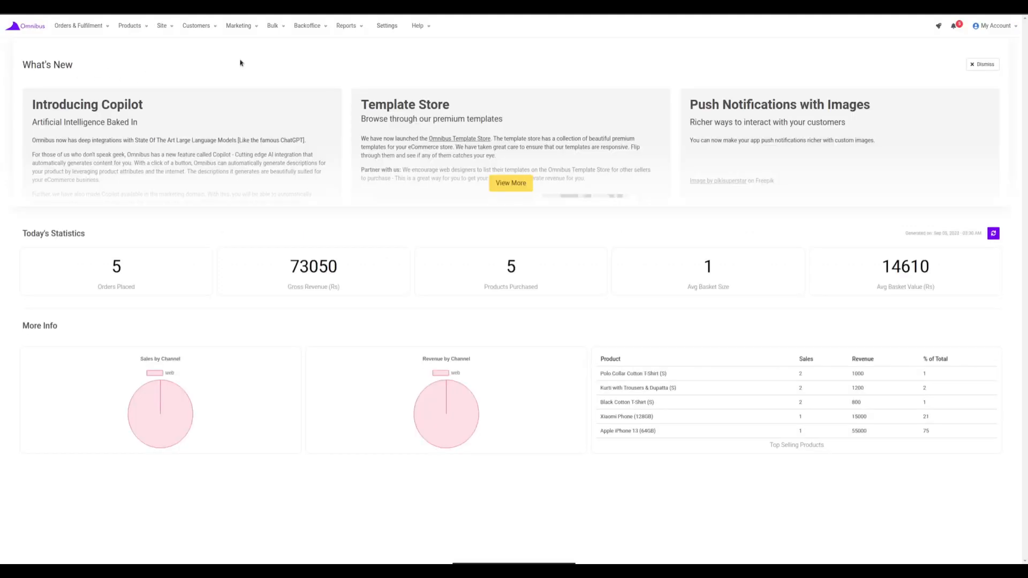
# Open the order search in the Omnibus backoffice and compare the store and status of the two POS orders.
pyautogui.moveTo(91, 29)
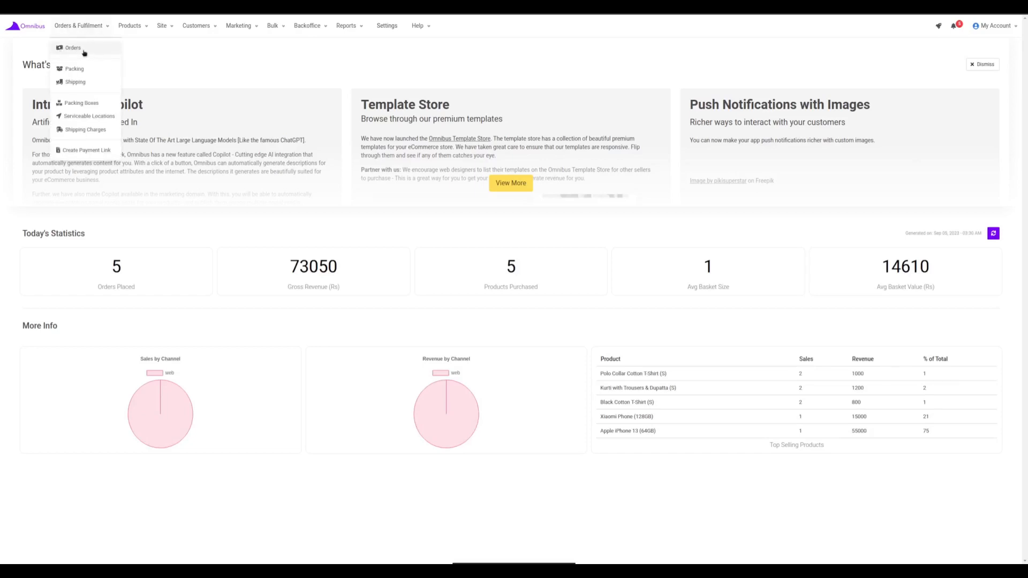
pyautogui.click(84, 51)
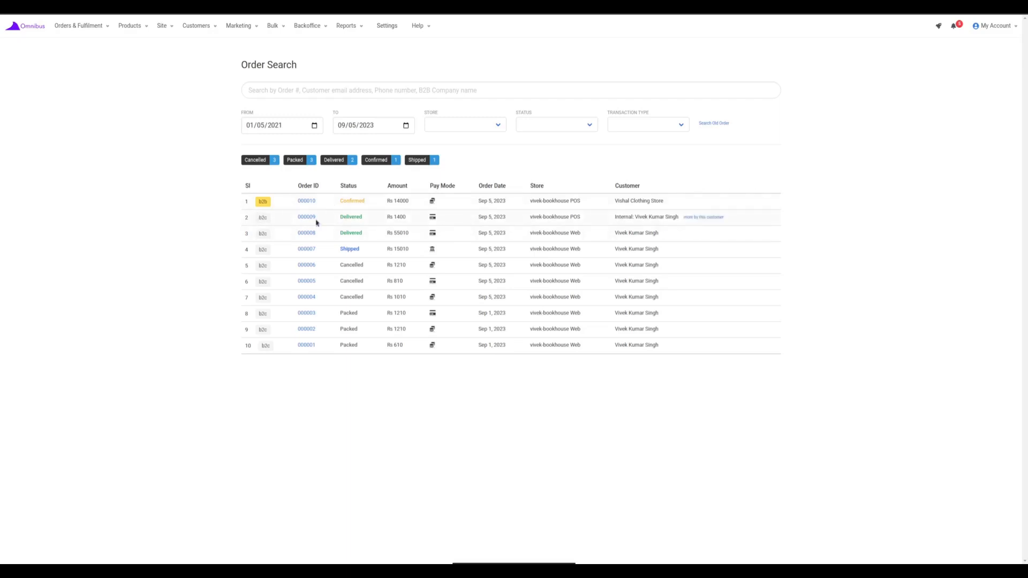
pyautogui.moveTo(583, 218); pyautogui.dragTo(479, 217)
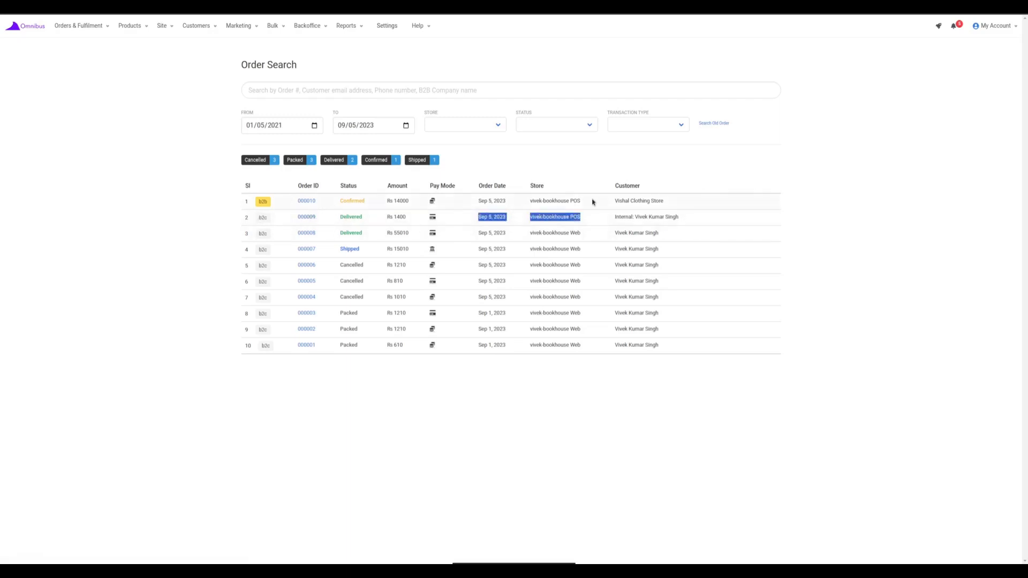
pyautogui.moveTo(592, 202); pyautogui.dragTo(525, 202)
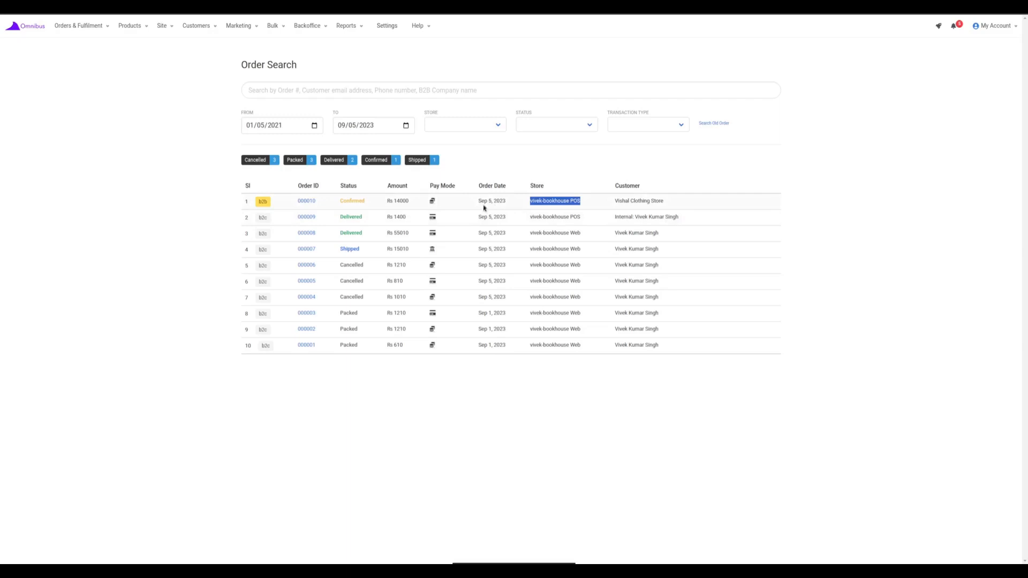
pyautogui.moveTo(582, 217); pyautogui.dragTo(537, 217)
pyautogui.moveTo(366, 218); pyautogui.dragTo(330, 215)
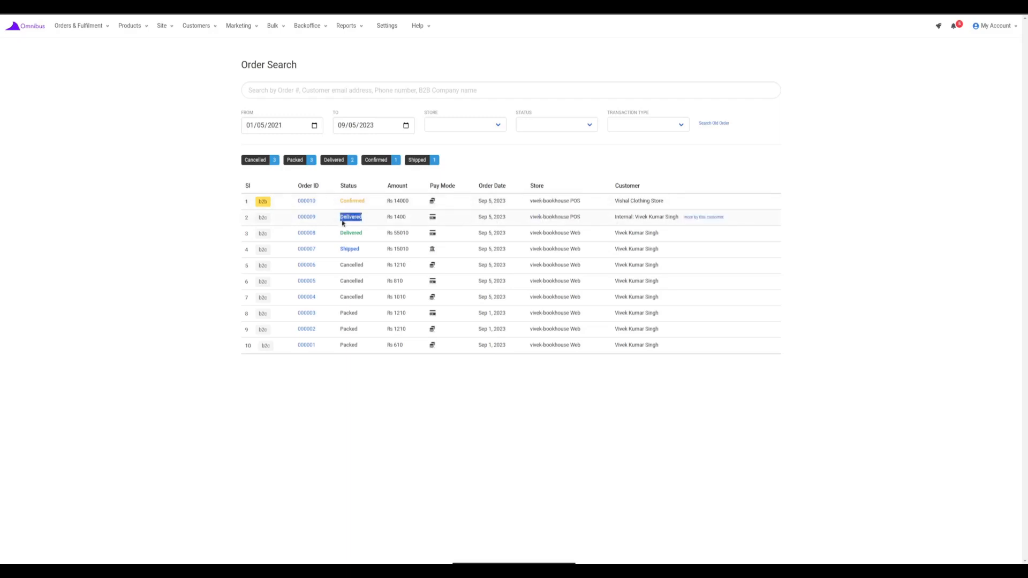
pyautogui.click(343, 224)
pyautogui.moveTo(338, 220); pyautogui.dragTo(381, 223)
pyautogui.click(264, 218)
# Check the status, store and customer of the Vishal Clothing Store B2B order in the backoffice order list.
pyautogui.moveTo(338, 202)
pyautogui.mouseDown()
pyautogui.moveTo(383, 206)
pyautogui.moveTo(338, 202)
pyautogui.mouseUp()
pyautogui.click(484, 199)
pyautogui.moveTo(588, 202); pyautogui.dragTo(527, 203)
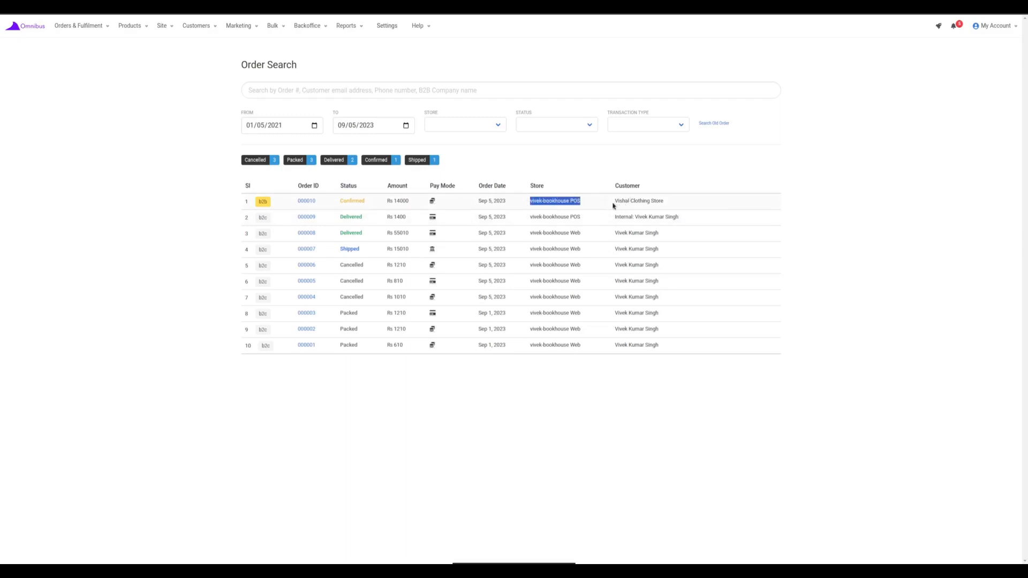
pyautogui.moveTo(613, 202); pyautogui.dragTo(702, 211)
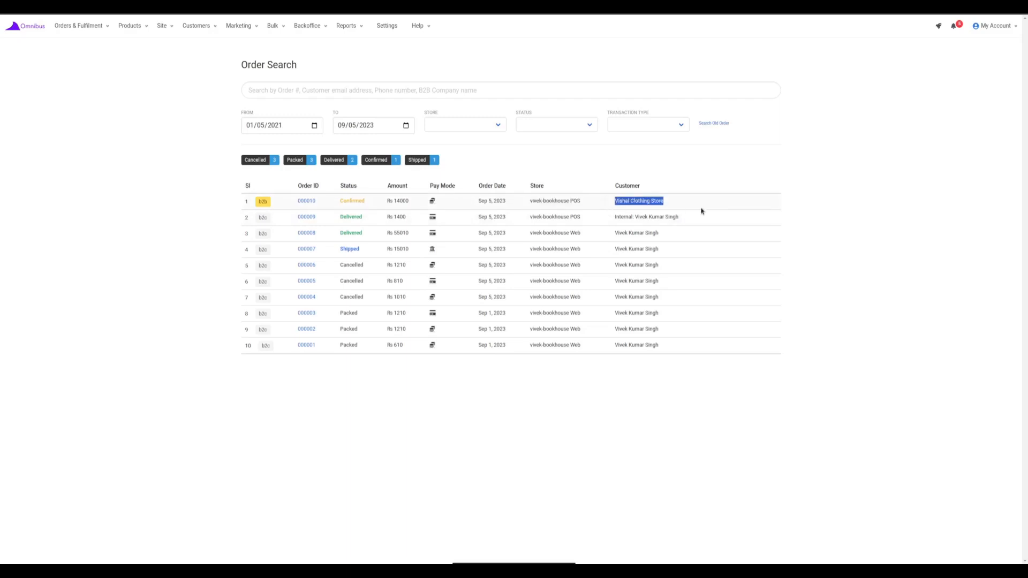
pyautogui.click(663, 202)
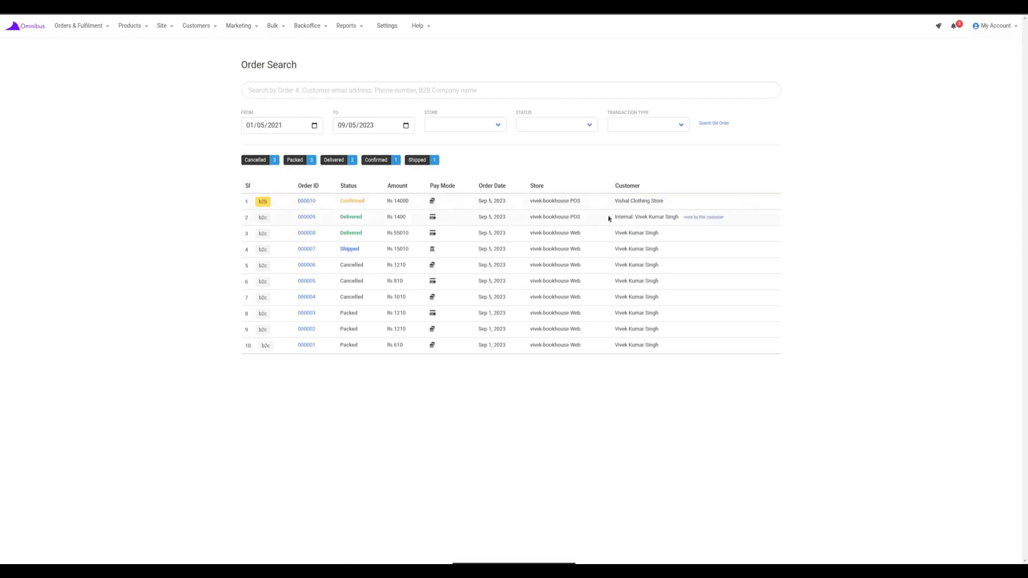
pyautogui.moveTo(614, 202); pyautogui.dragTo(673, 203)
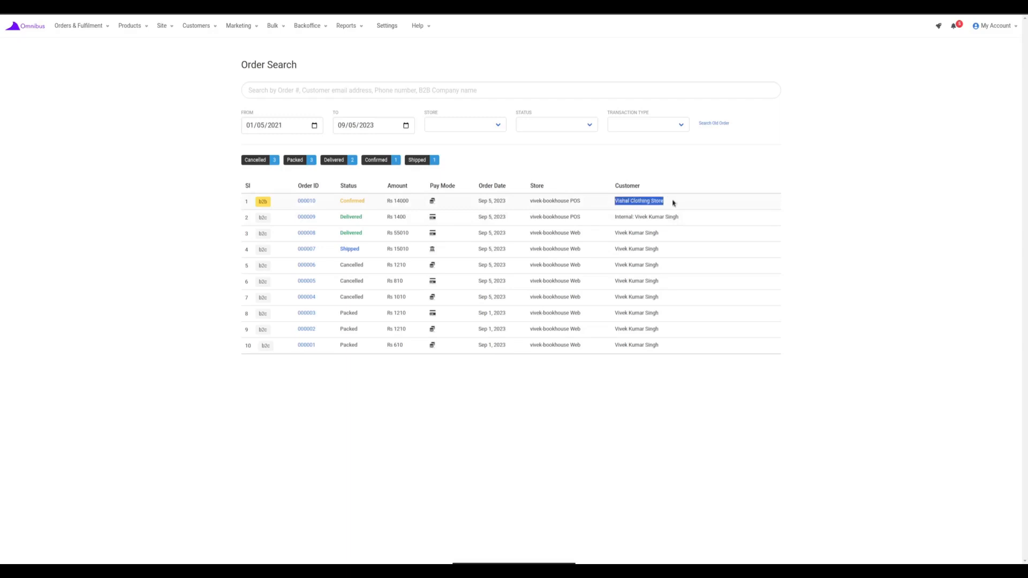
pyautogui.moveTo(341, 201); pyautogui.dragTo(365, 201)
pyautogui.click(356, 207)
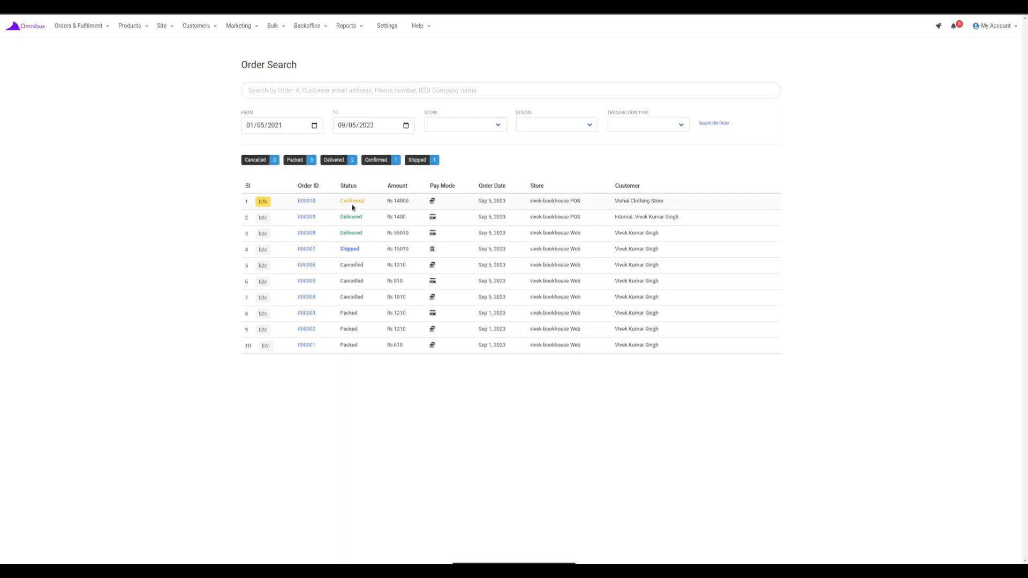
# Open the Vishal Clothing Store B2B order's details and check its status and item quantity.
pyautogui.click(307, 202)
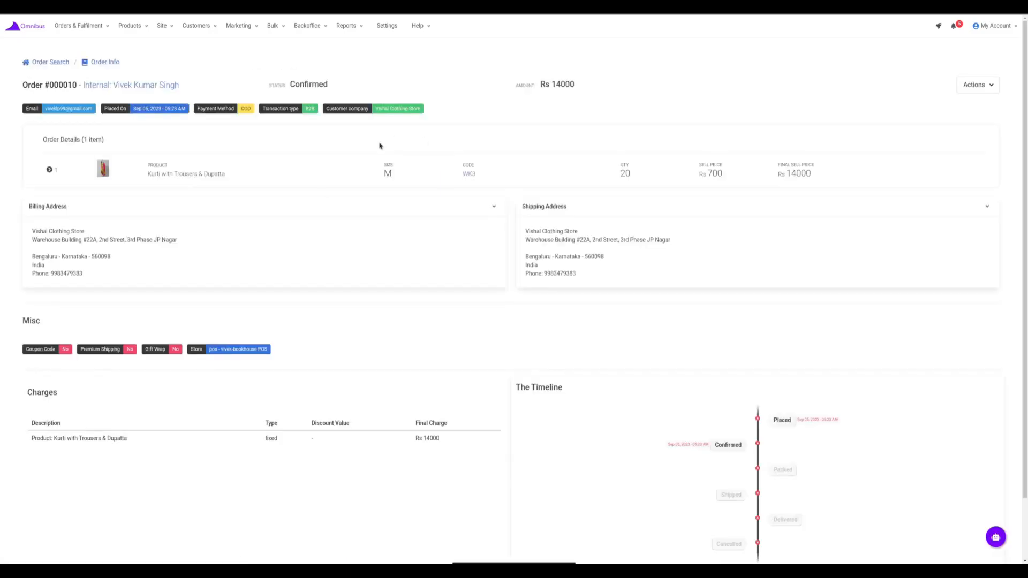
pyautogui.moveTo(632, 179)
pyautogui.mouseDown()
pyautogui.moveTo(618, 162)
pyautogui.moveTo(636, 175)
pyautogui.mouseUp()
pyautogui.click(555, 185)
pyautogui.moveTo(291, 84); pyautogui.dragTo(333, 85)
pyautogui.moveTo(646, 182); pyautogui.dragTo(620, 164)
pyautogui.click(620, 164)
pyautogui.click(634, 174)
pyautogui.click(635, 179)
# Check the B2B order's customer company and available actions, and return to the order search.
pyautogui.moveTo(325, 108); pyautogui.dragTo(421, 111)
pyautogui.moveTo(325, 109); pyautogui.dragTo(429, 111)
pyautogui.click(426, 110)
pyautogui.click(973, 90)
pyautogui.click(44, 63)
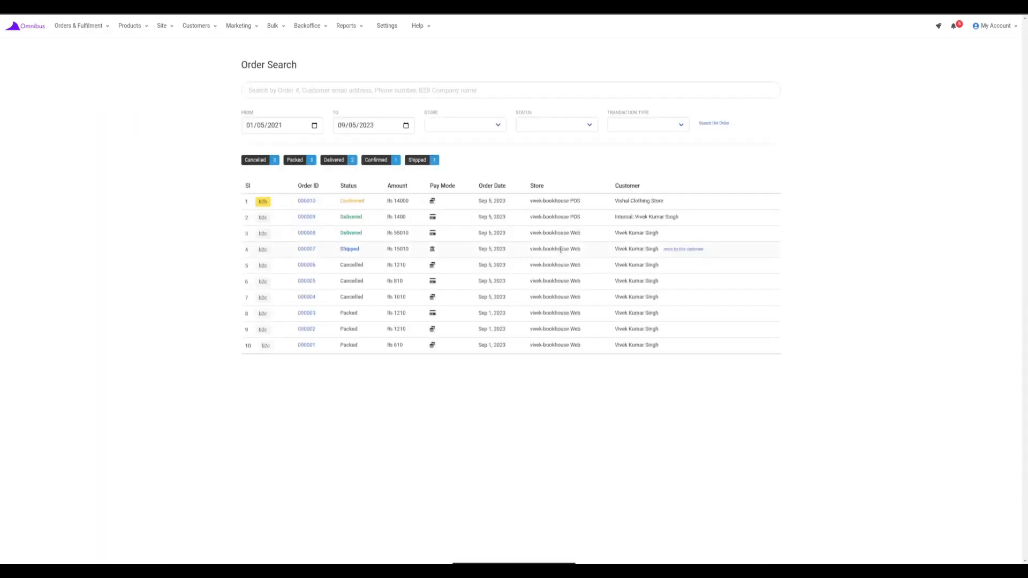